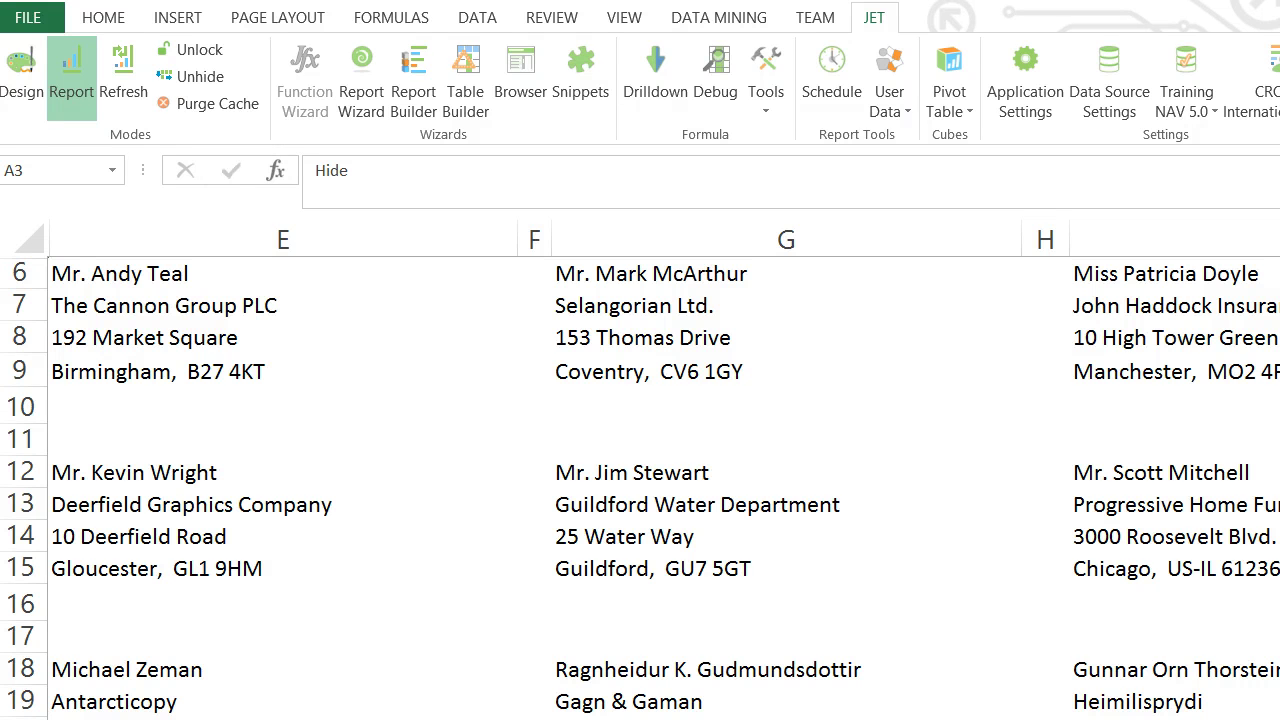
Step: Switch the report to design mode and review the "Make it Dynamic" notes on the options sheet
{"action": "left_click", "coordinate": [8, 90]}
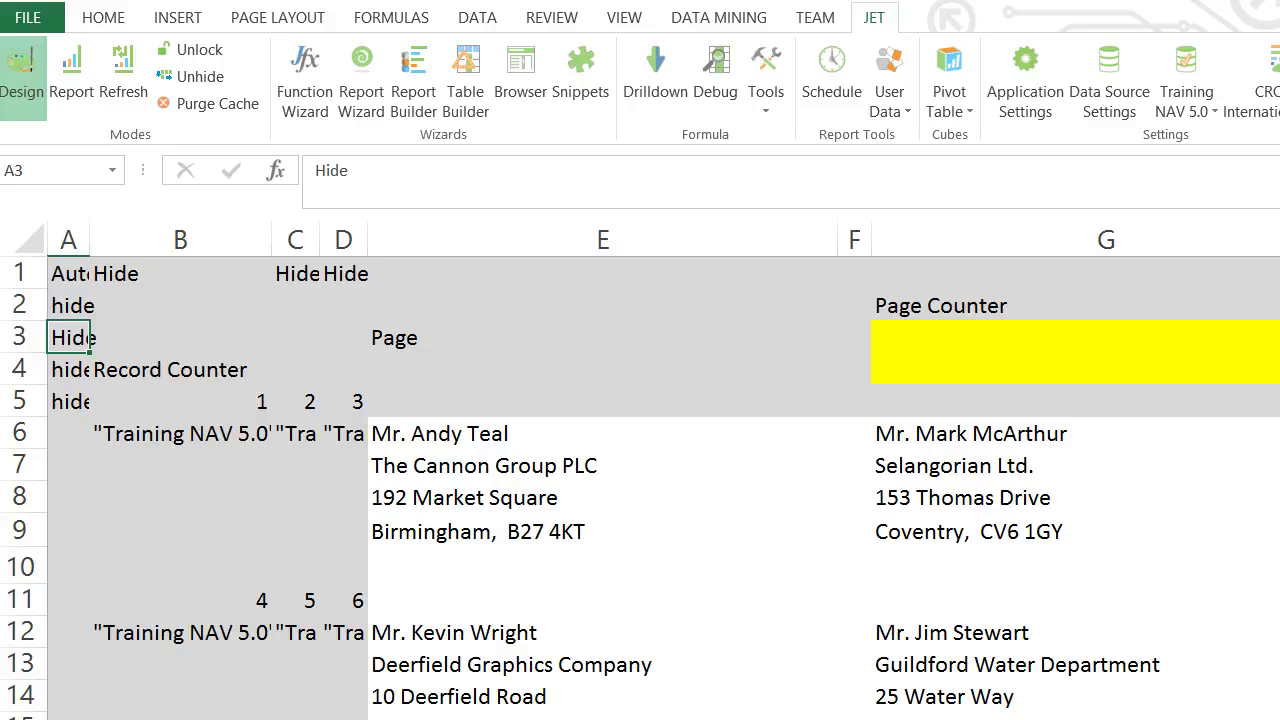
{"action": "key", "text": "ctrl+Page_Up"}
{"action": "scroll", "coordinate": [340, 624], "scroll_direction": "down", "scroll_amount": 2}
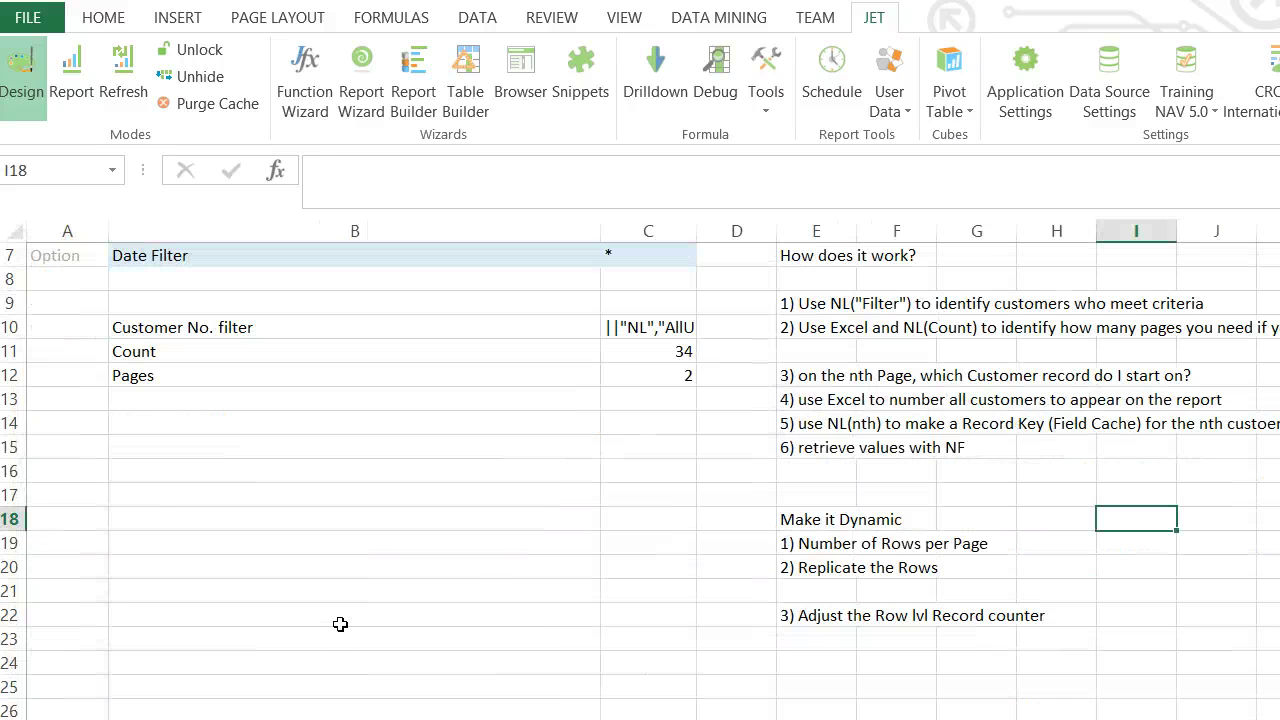
{"action": "left_click_drag", "start_coordinate": [846, 517], "coordinate": [837, 620]}
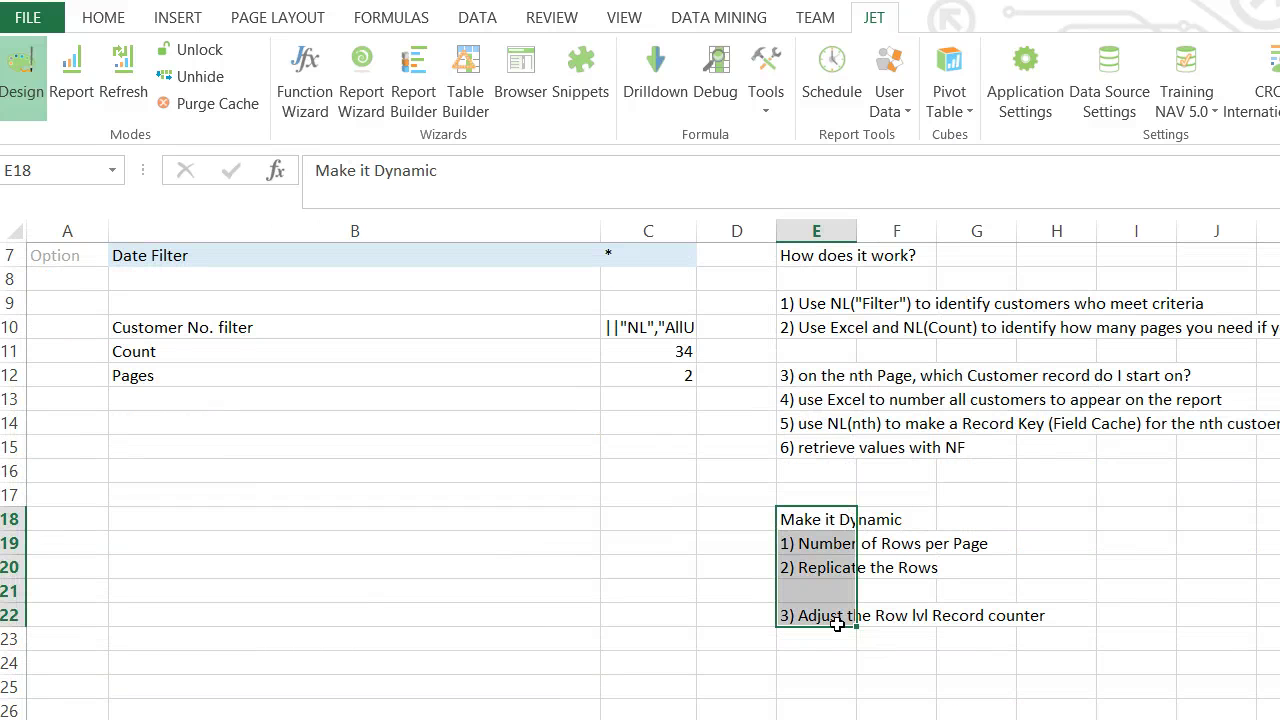
{"action": "left_click", "coordinate": [551, 607]}
{"action": "scroll", "coordinate": [545, 603], "scroll_direction": "up", "scroll_amount": 2}
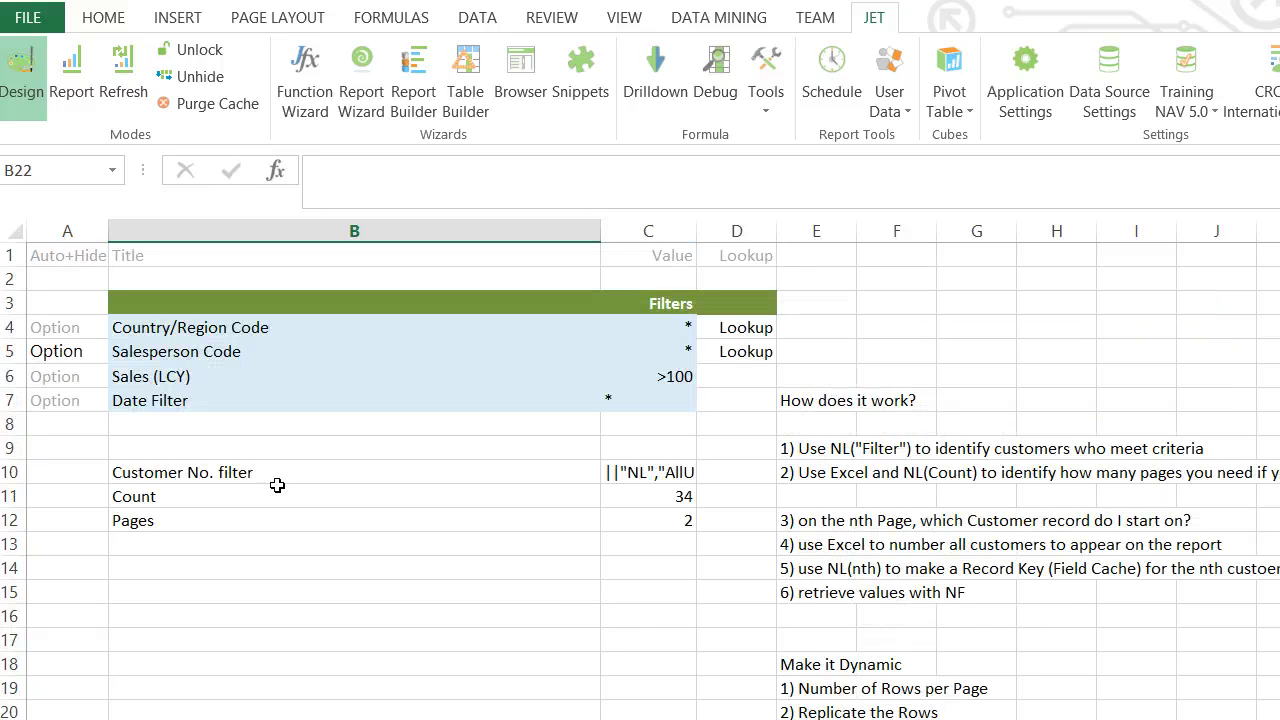
Step: Add the label "Rows P Page" in B9 and the value 3 in C9 on the options sheet
{"action": "left_click", "coordinate": [324, 442]}
{"action": "type", "text": "Rows P"}
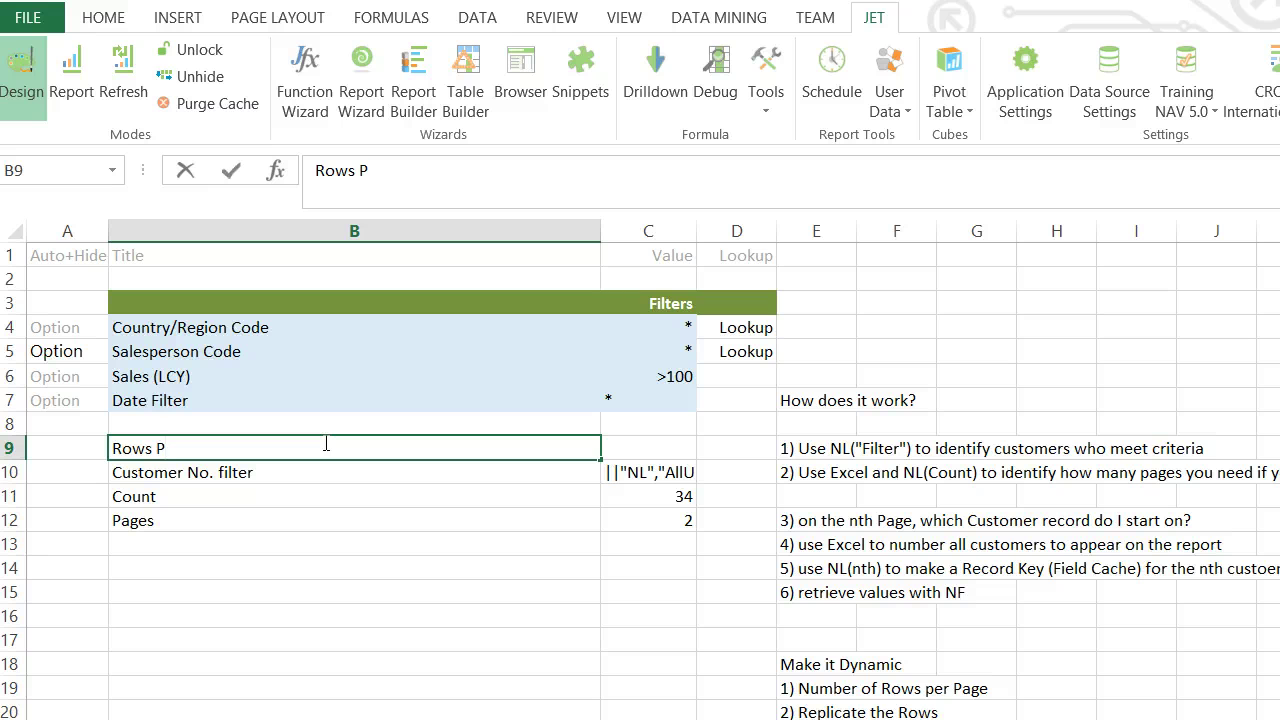
{"action": "type", "text": " Page"}
{"action": "key", "text": "Tab"}
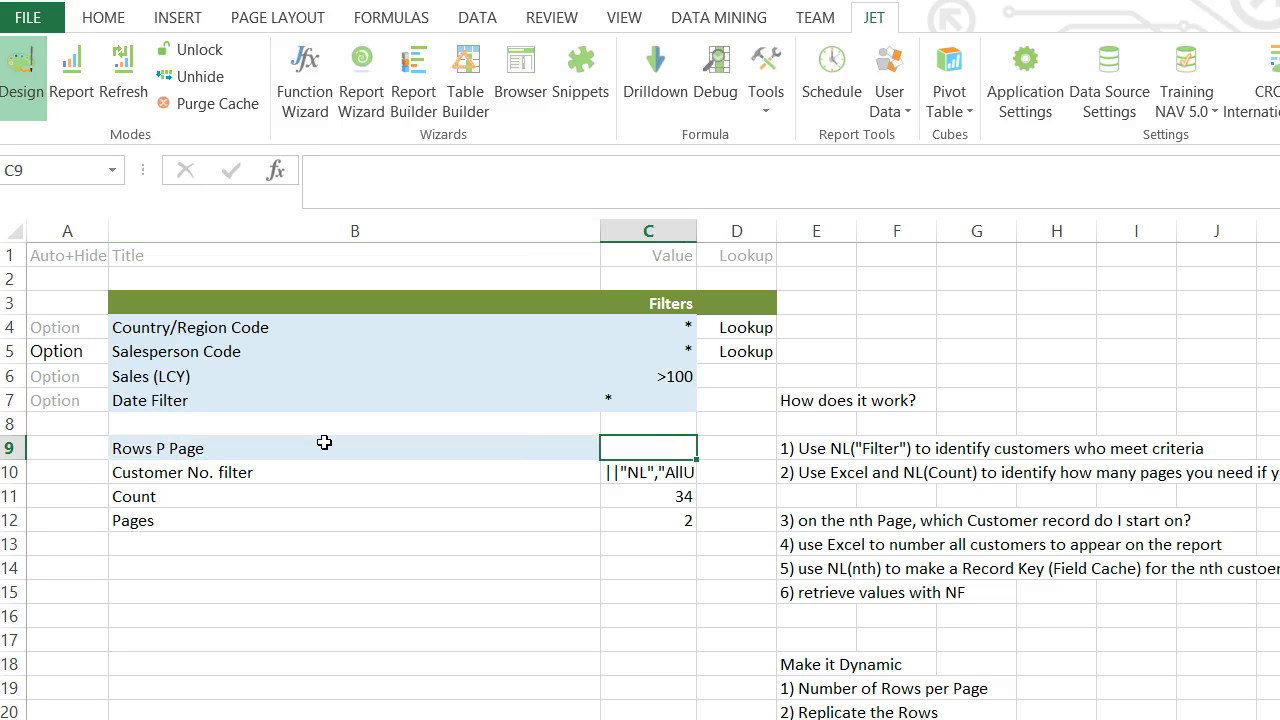
{"action": "type", "text": "3"}
{"action": "key", "text": "Return"}
Step: Name cell C9 RowsPPage and check it in the list of defined names
{"action": "key", "text": "Up"}
{"action": "key", "text": "Right"}
{"action": "left_click", "coordinate": [85, 179]}
{"action": "type", "text": "RowsPPage"}
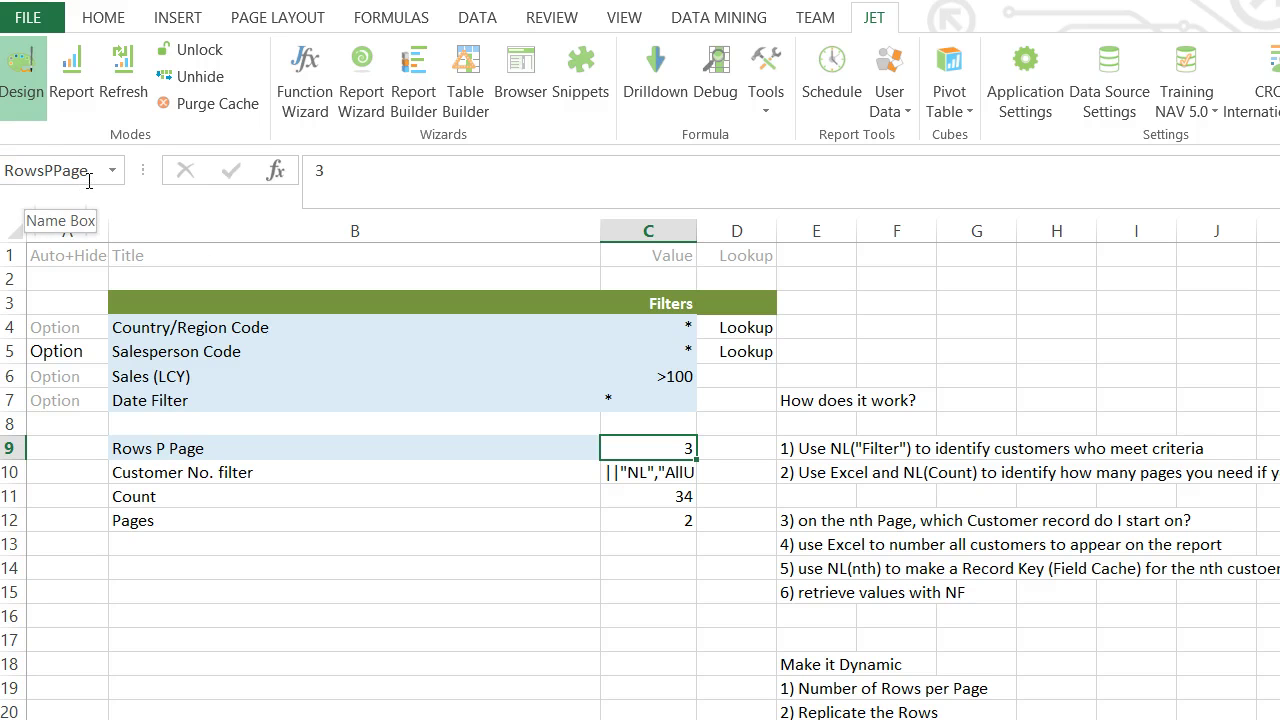
{"action": "left_click", "coordinate": [115, 172]}
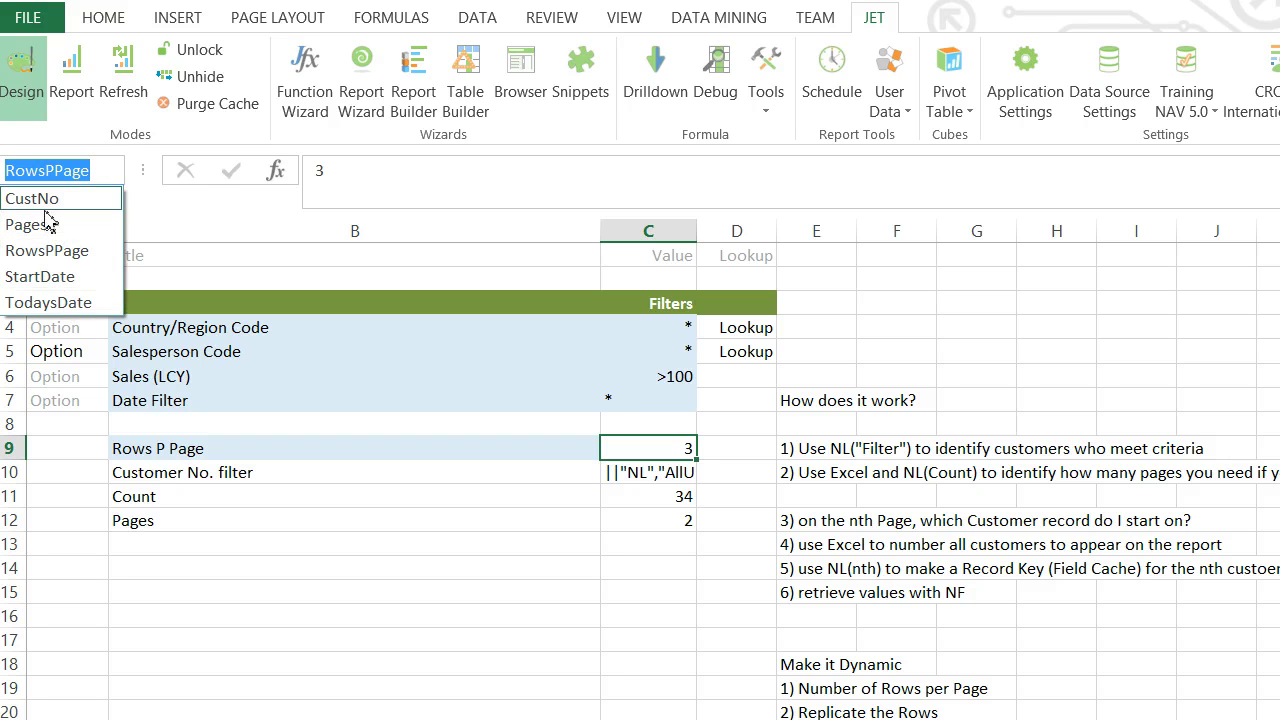
{"action": "left_click", "coordinate": [337, 552]}
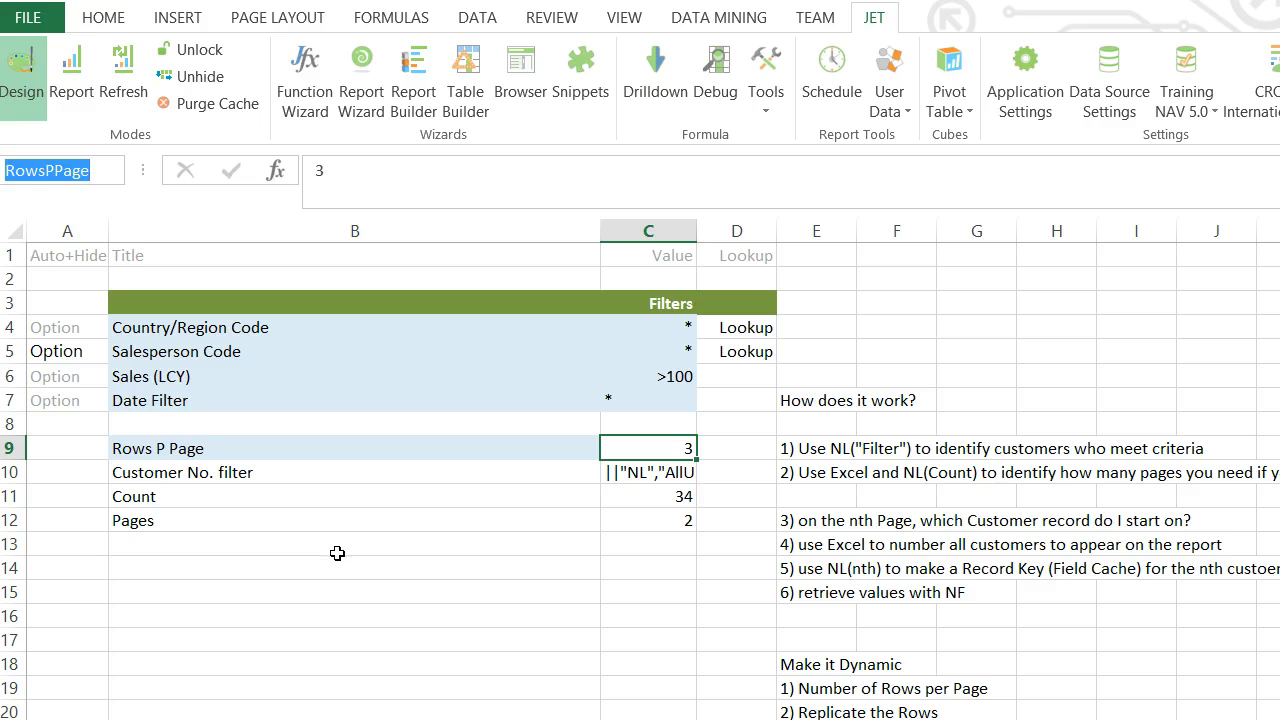
Step: Change the Pages formula in C12 to =ROUNDUP(C11/RowsPPage/3,0), replacing the fixed number of labels per page
{"action": "left_click", "coordinate": [662, 520]}
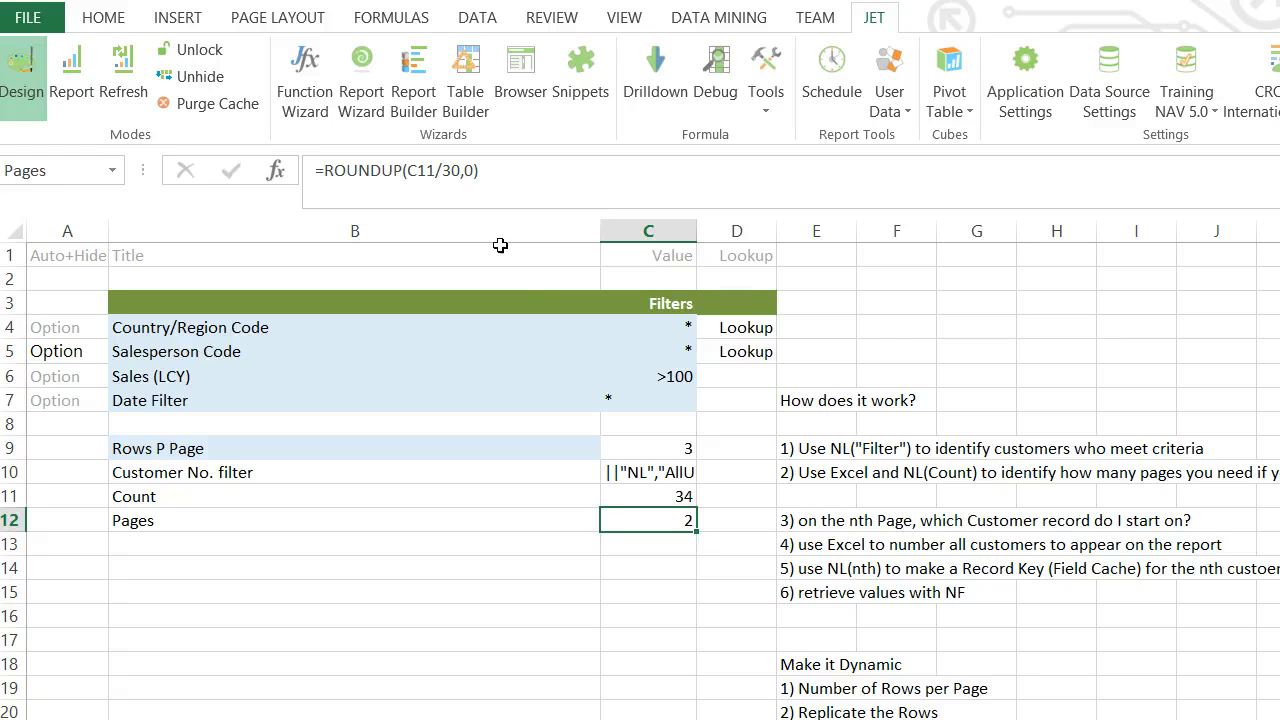
{"action": "double_click", "coordinate": [452, 172]}
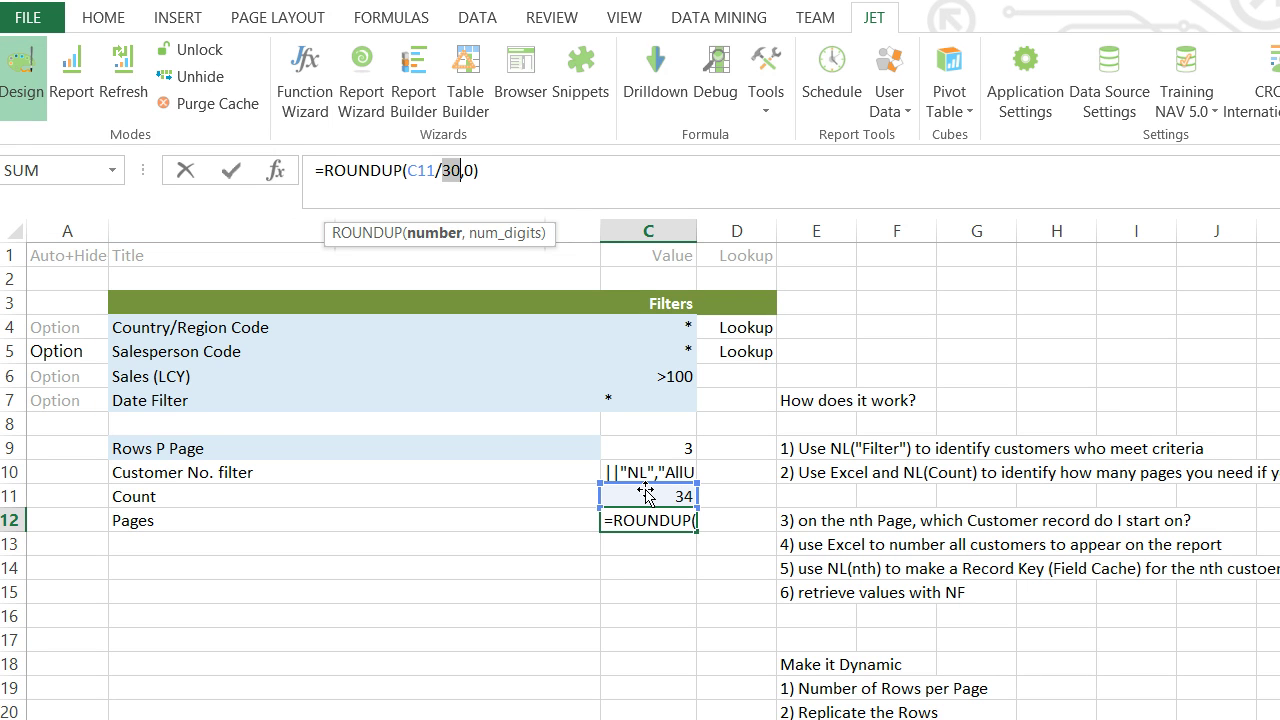
{"action": "left_click", "coordinate": [669, 448]}
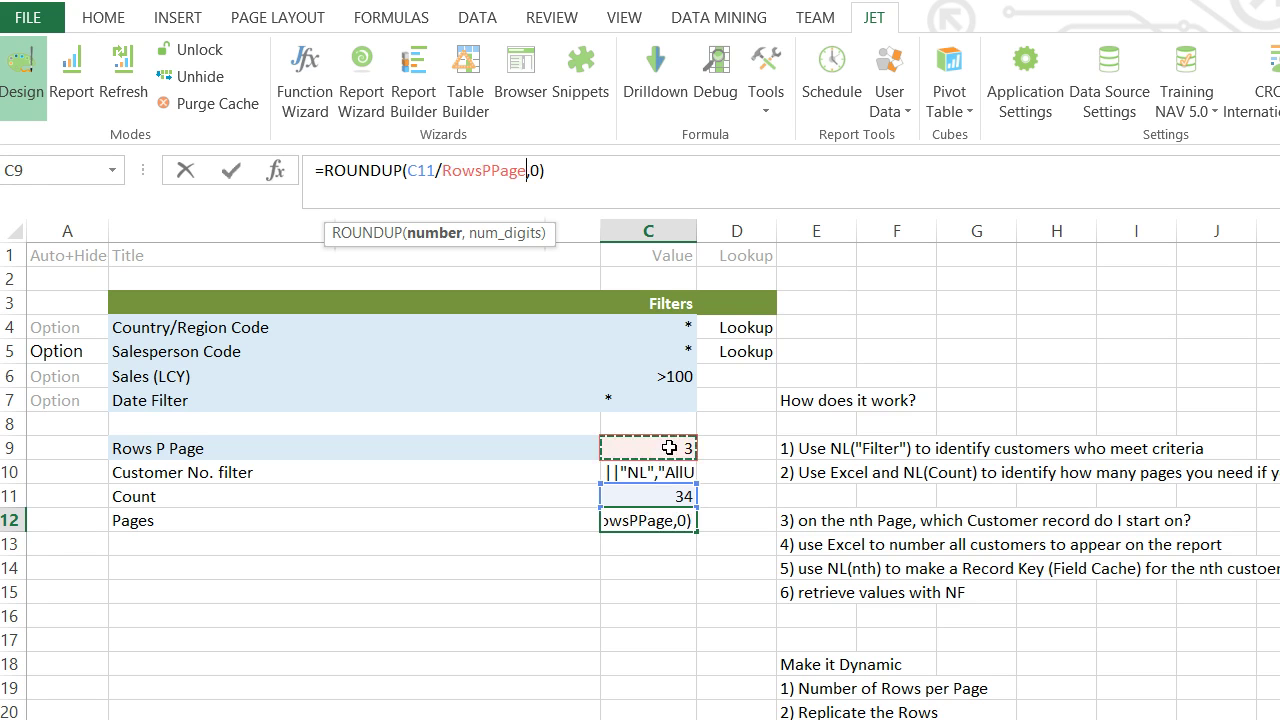
{"action": "type", "text": "/3"}
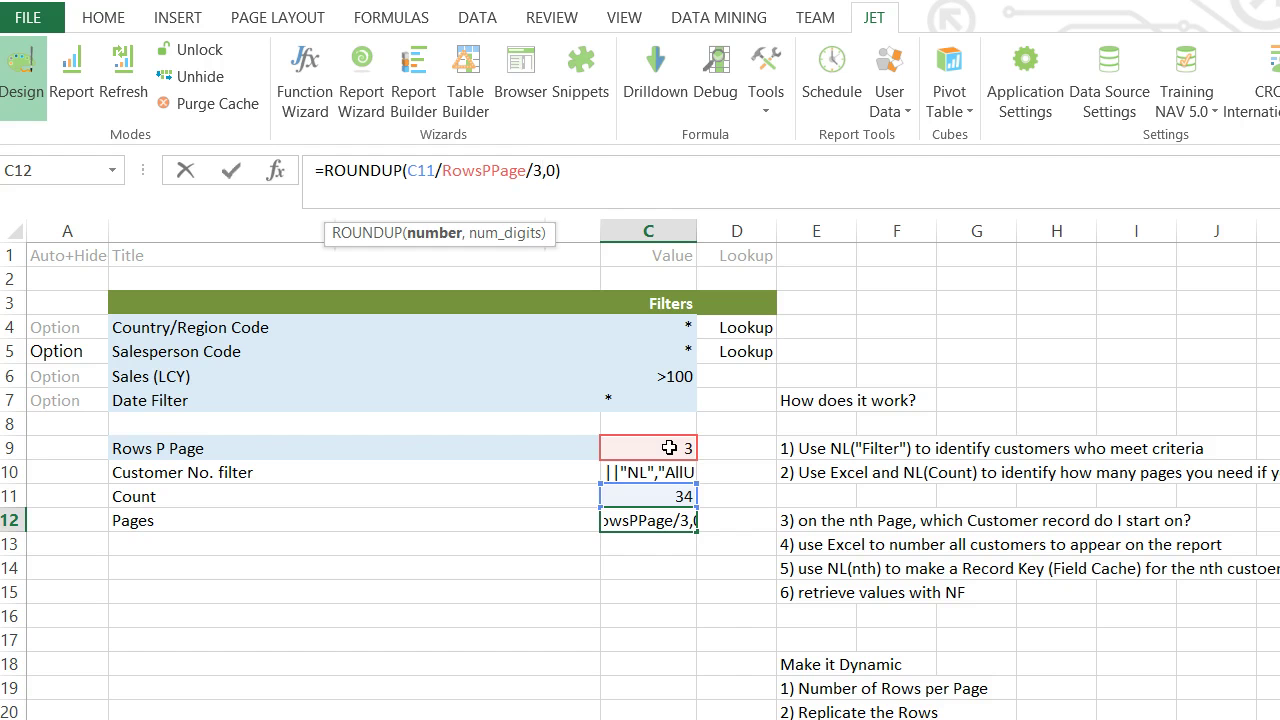
{"action": "key", "text": "Return"}
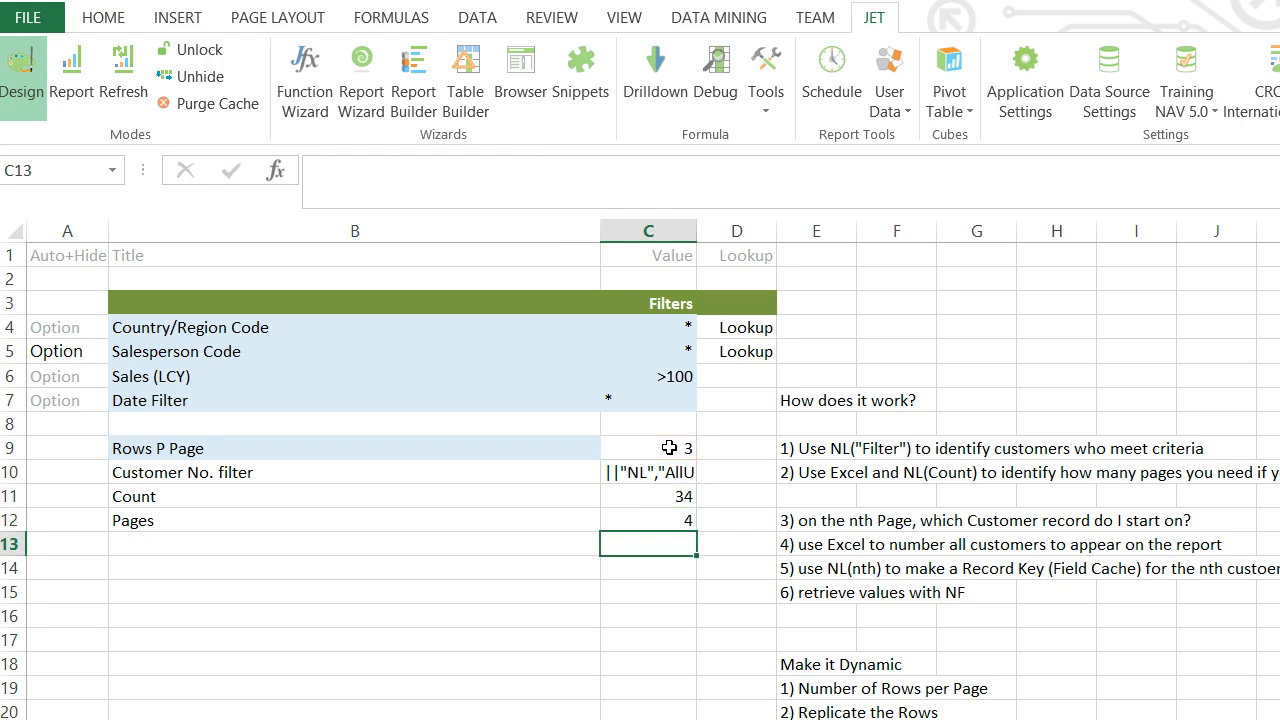
{"action": "left_click", "coordinate": [637, 517]}
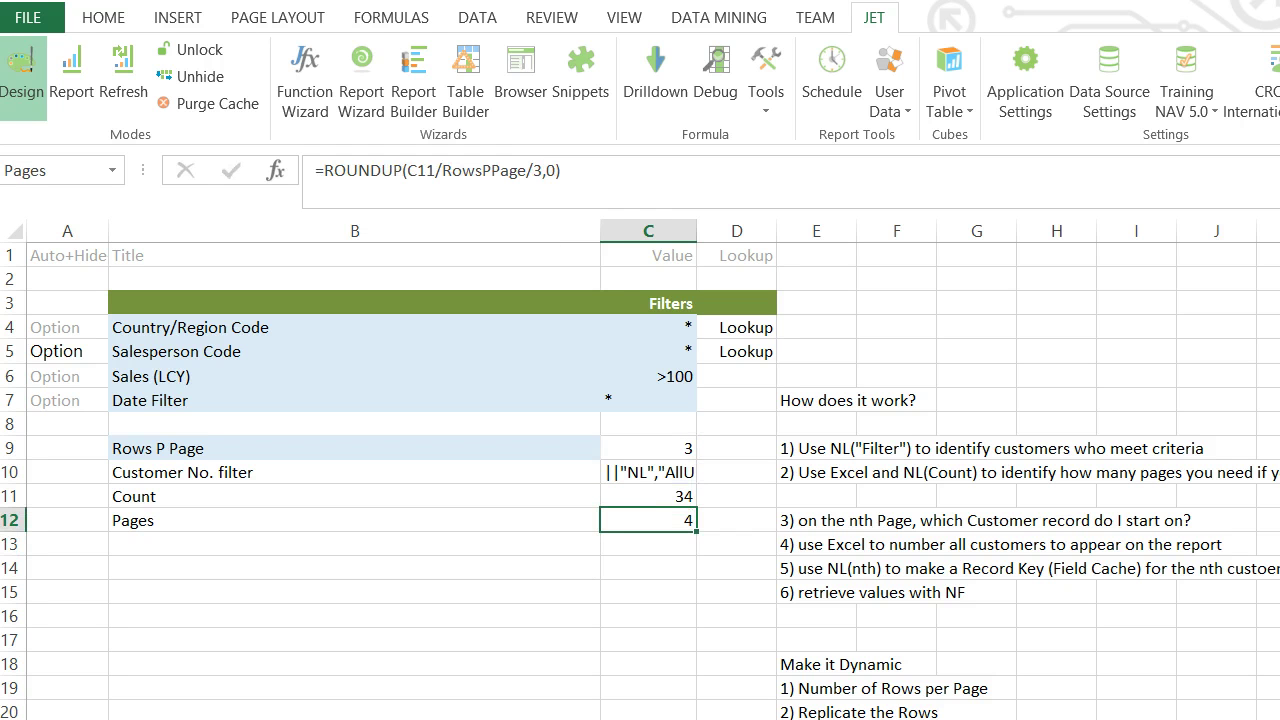
Step: Change the Page Start formula in I3 of the label sheet to =(G3-1)*(RowsPPage*3)+1
{"action": "key", "text": "ctrl+Page_Down"}
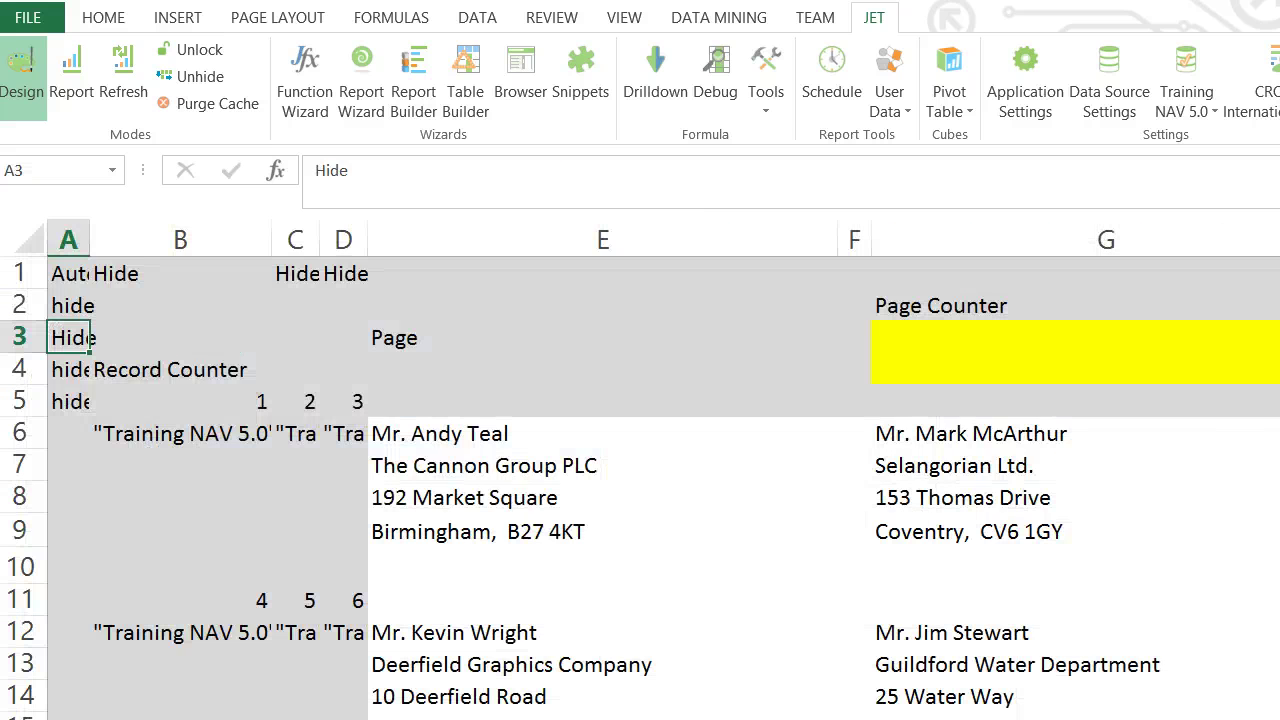
{"action": "scroll", "coordinate": [444, 314], "scroll_direction": "right", "scroll_amount": 5}
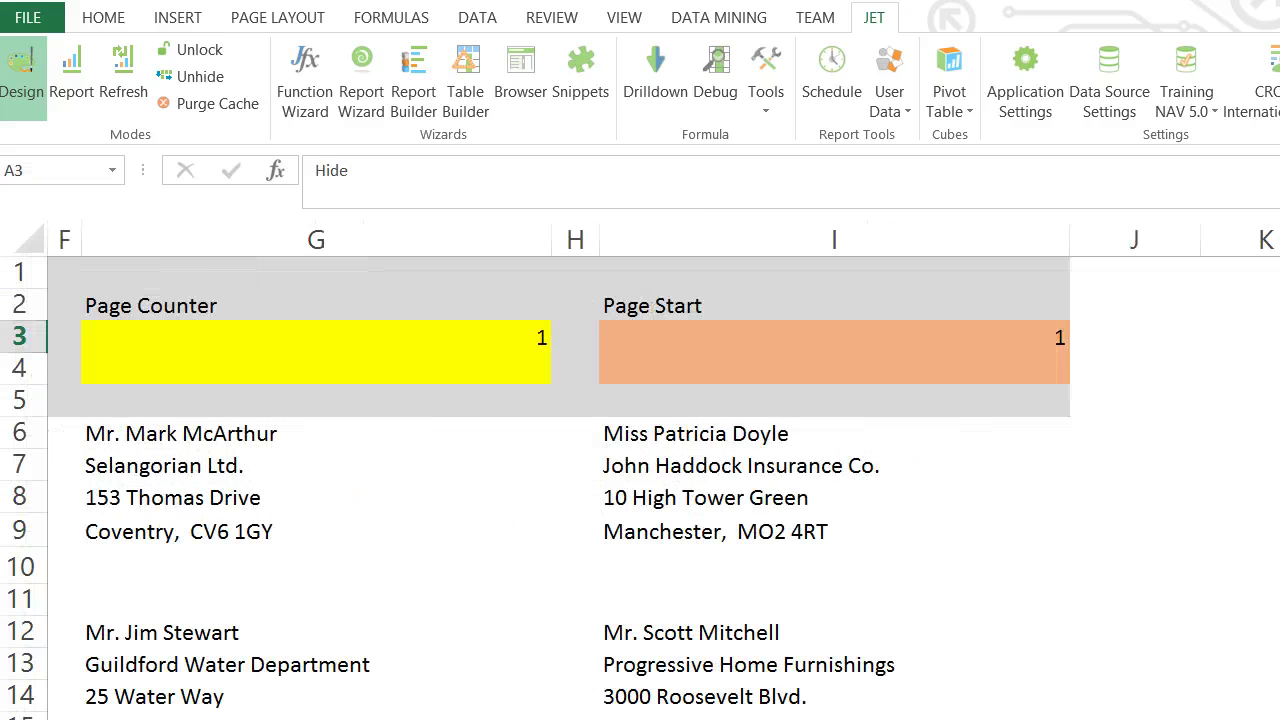
{"action": "left_click", "coordinate": [431, 340]}
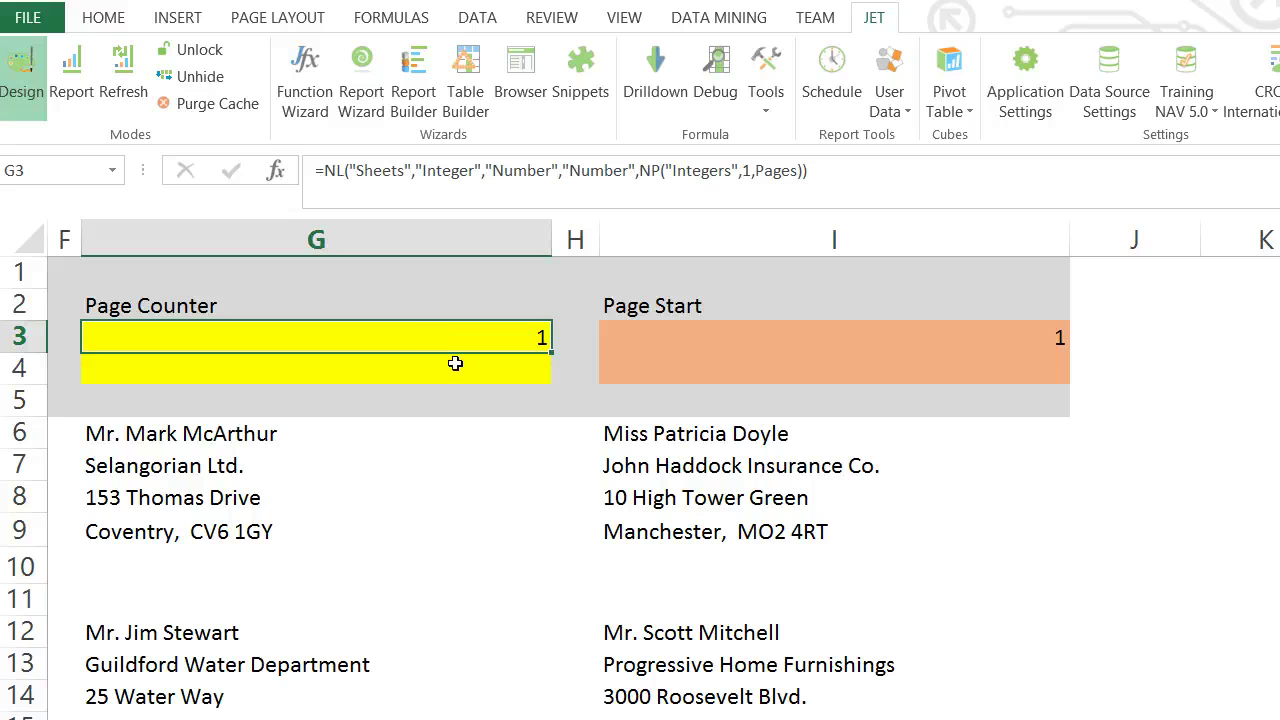
{"action": "left_click", "coordinate": [912, 345]}
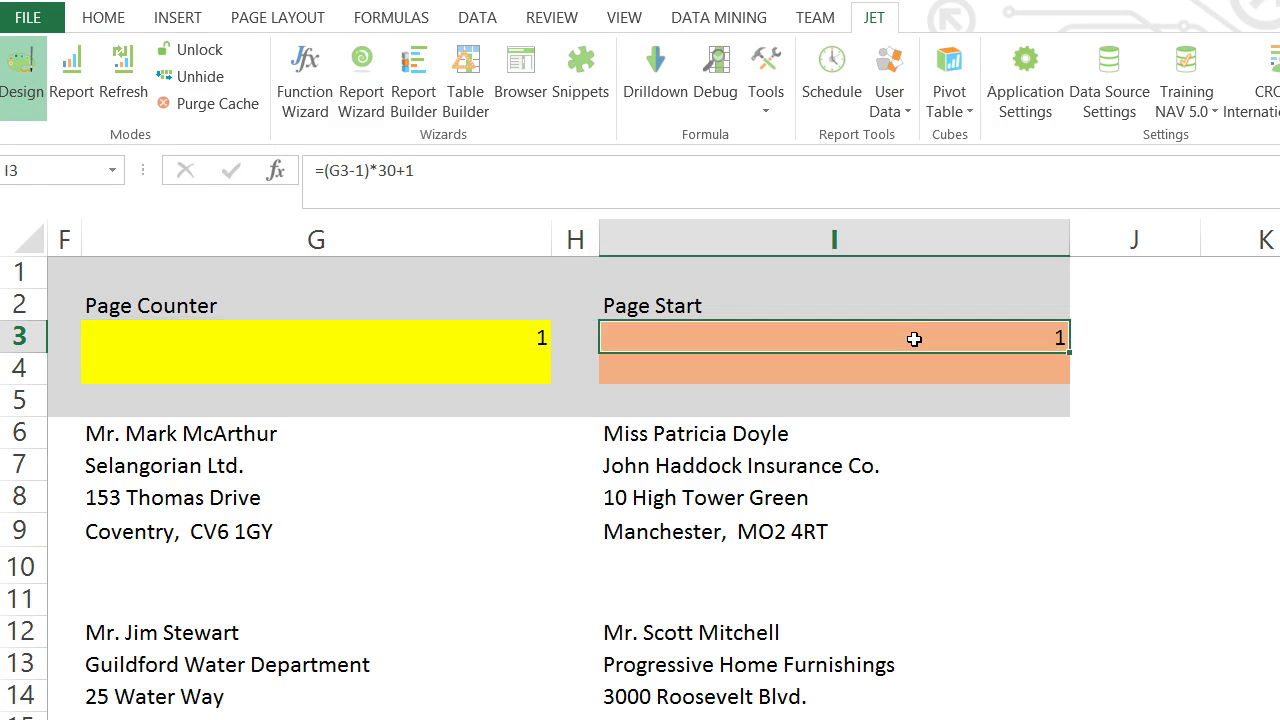
{"action": "double_click", "coordinate": [390, 169]}
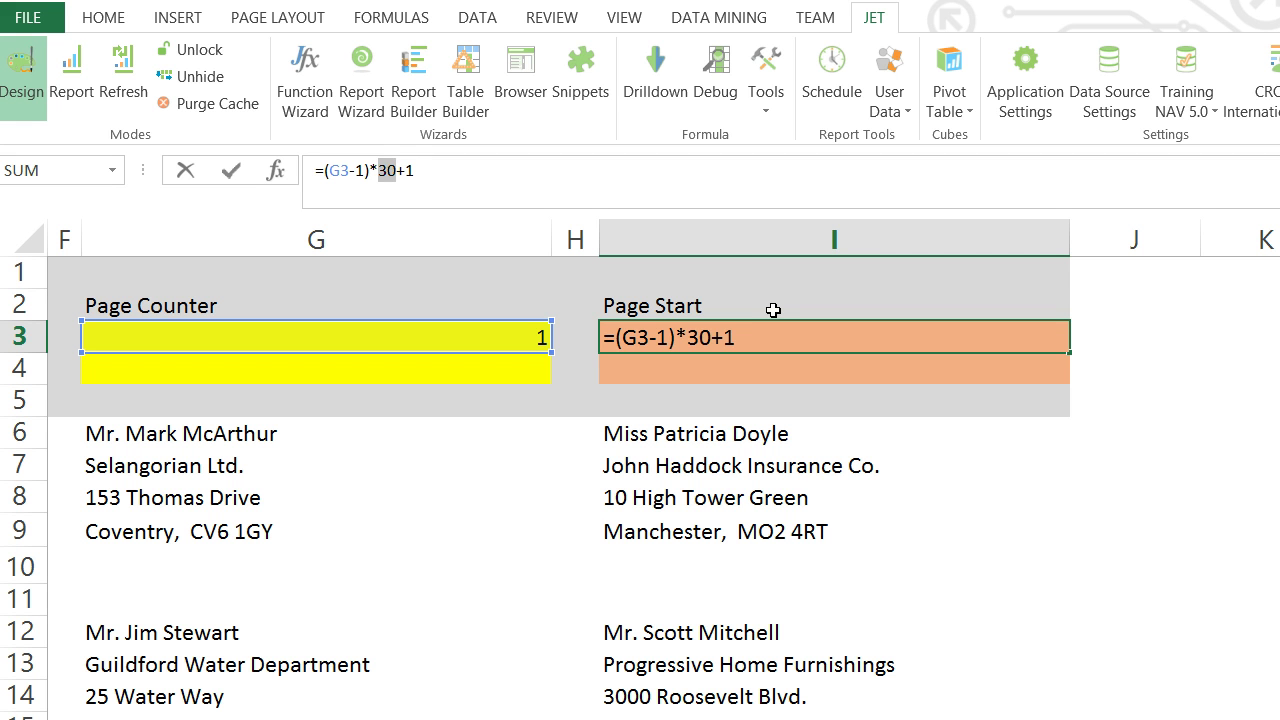
{"action": "type", "text": "rows"}
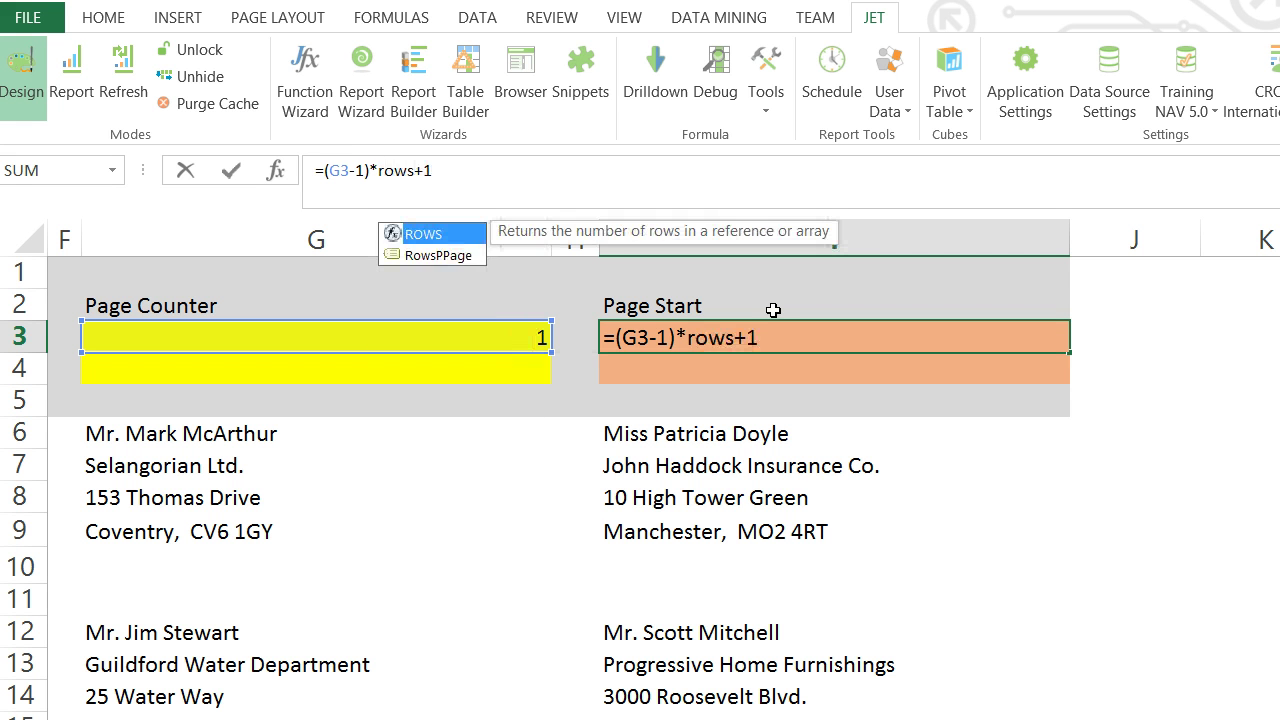
{"action": "key", "text": "Down"}
{"action": "key", "text": "Tab"}
{"action": "type", "text": "*3)"}
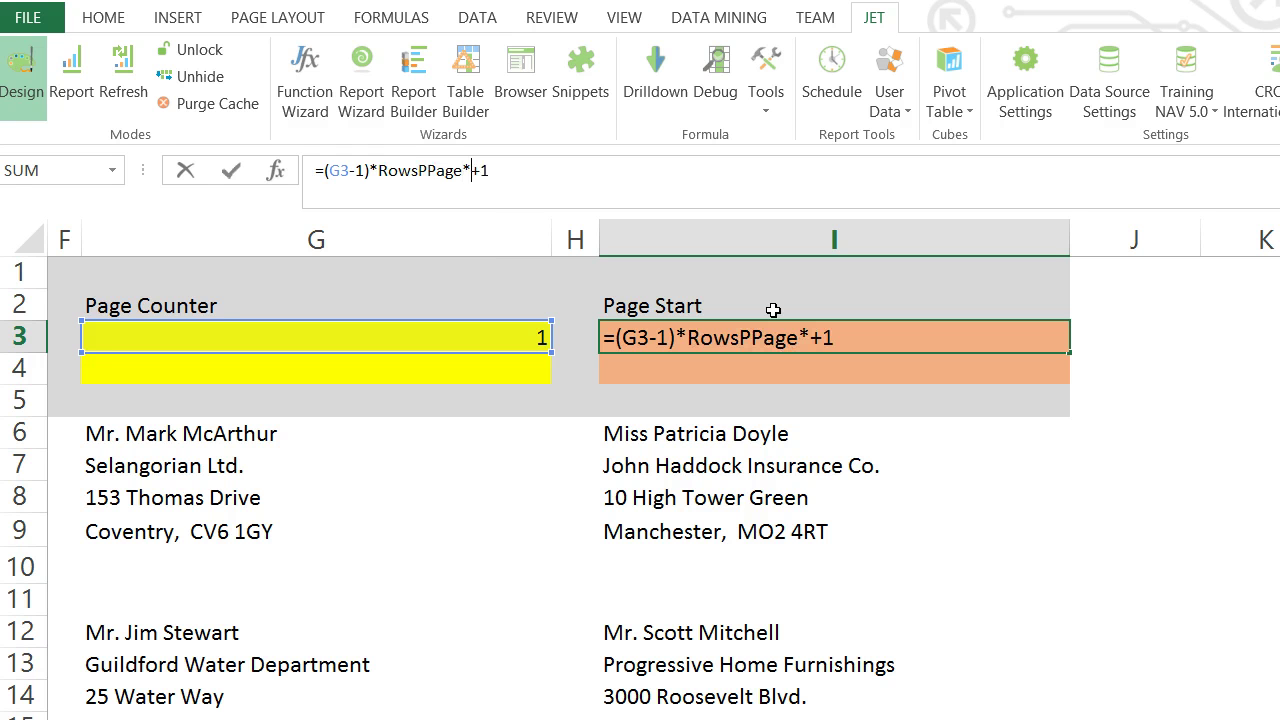
{"action": "left_click", "coordinate": [379, 170]}
{"action": "type", "text": "("}
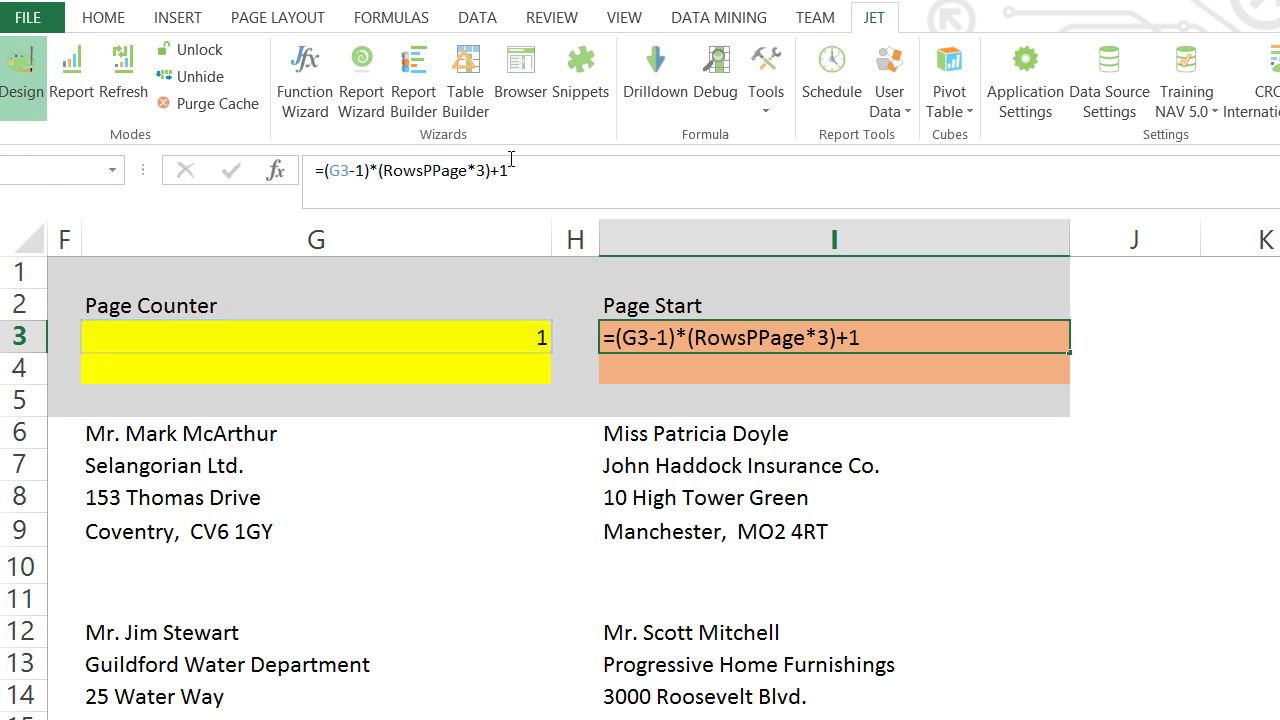
{"action": "key", "text": "Return"}
Step: Test the Page Start formula with a Page Counter value of 3, and undo the test entry
{"action": "key", "text": "Up"}
{"action": "key", "text": "Left"}
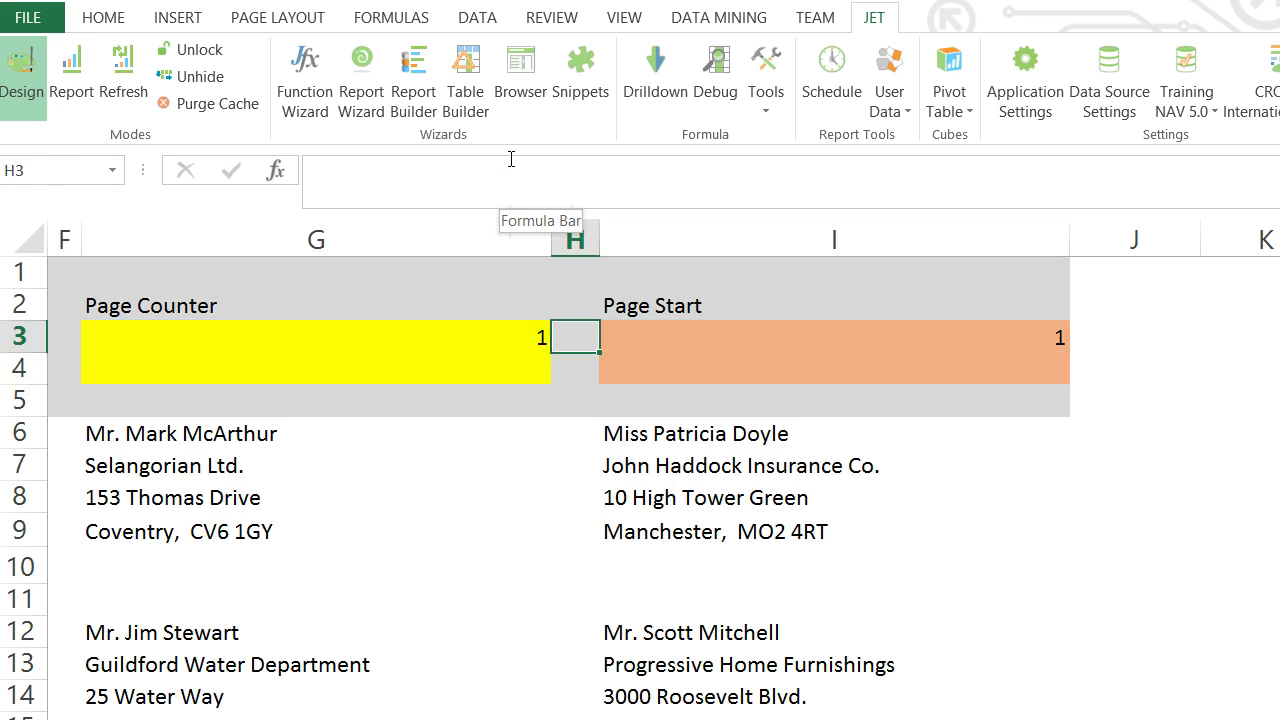
{"action": "key", "text": "Left"}
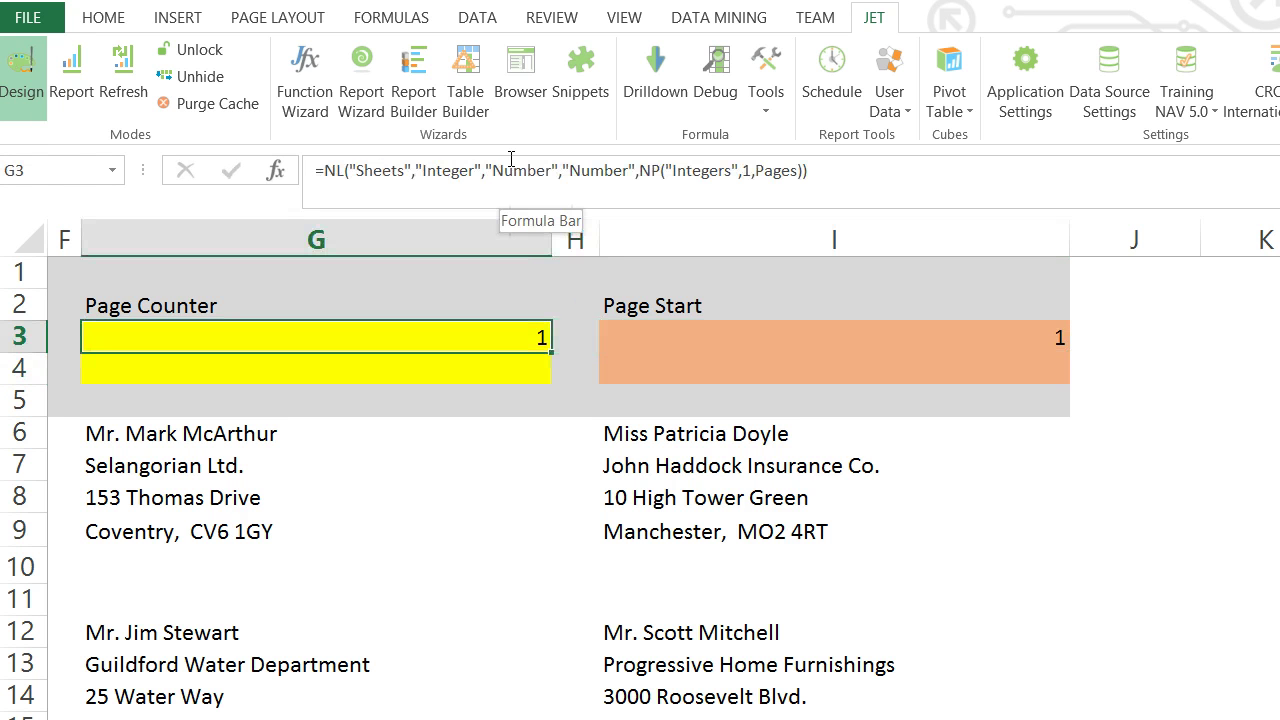
{"action": "type", "text": "3"}
{"action": "key", "text": "Return"}
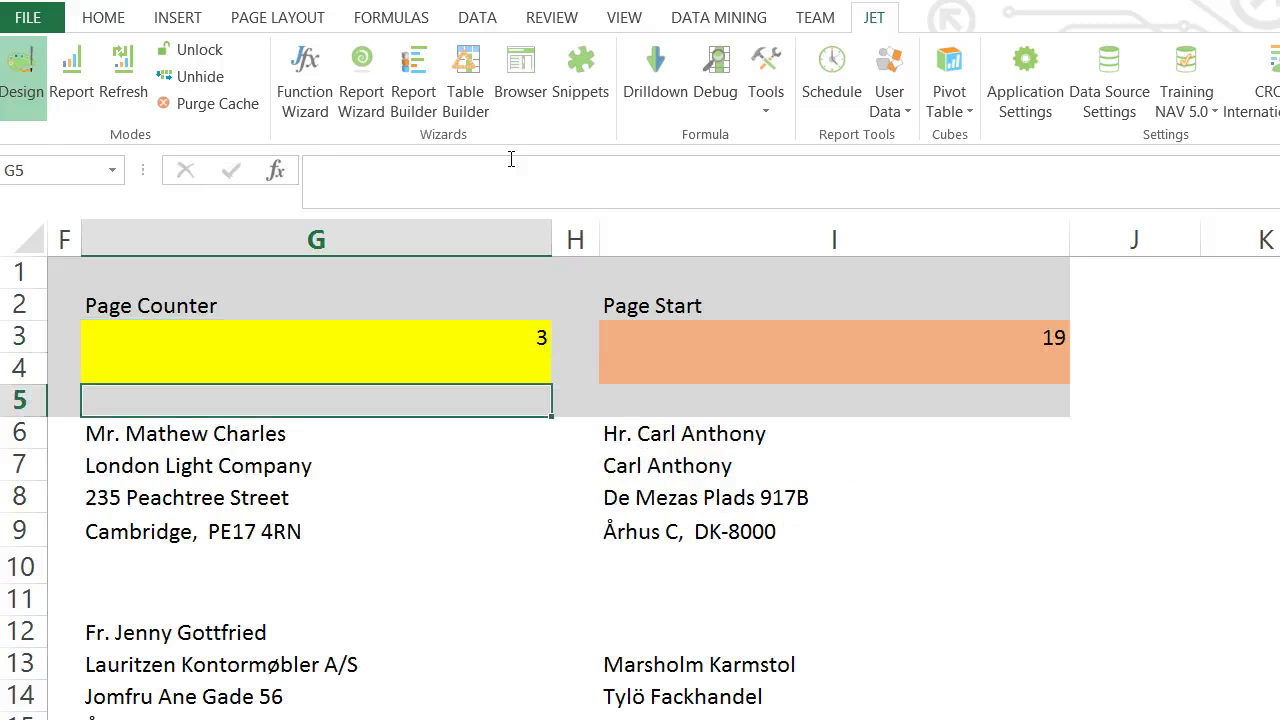
{"action": "key", "text": "Right"}
{"action": "key", "text": "Up"}
{"action": "key", "text": "Right"}
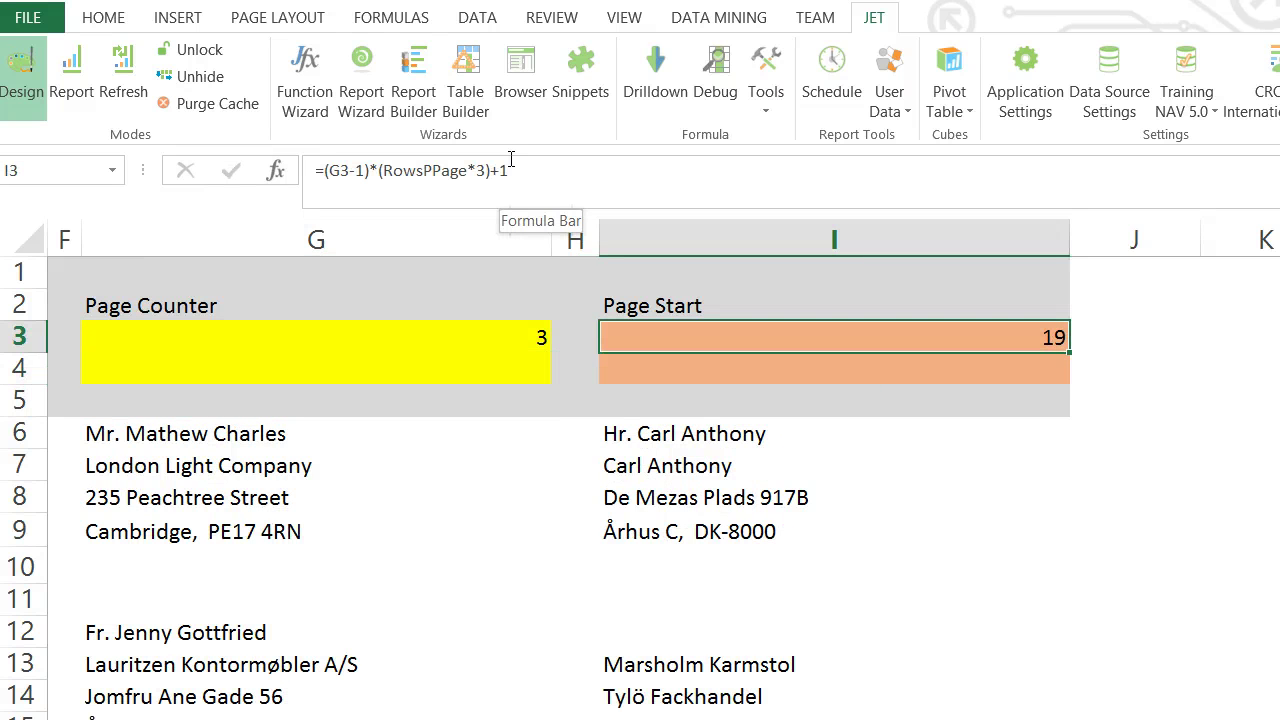
{"action": "key", "text": "ctrl+z"}
Step: Name the Page Start cell I3 PageStart
{"action": "key", "text": "Right"}
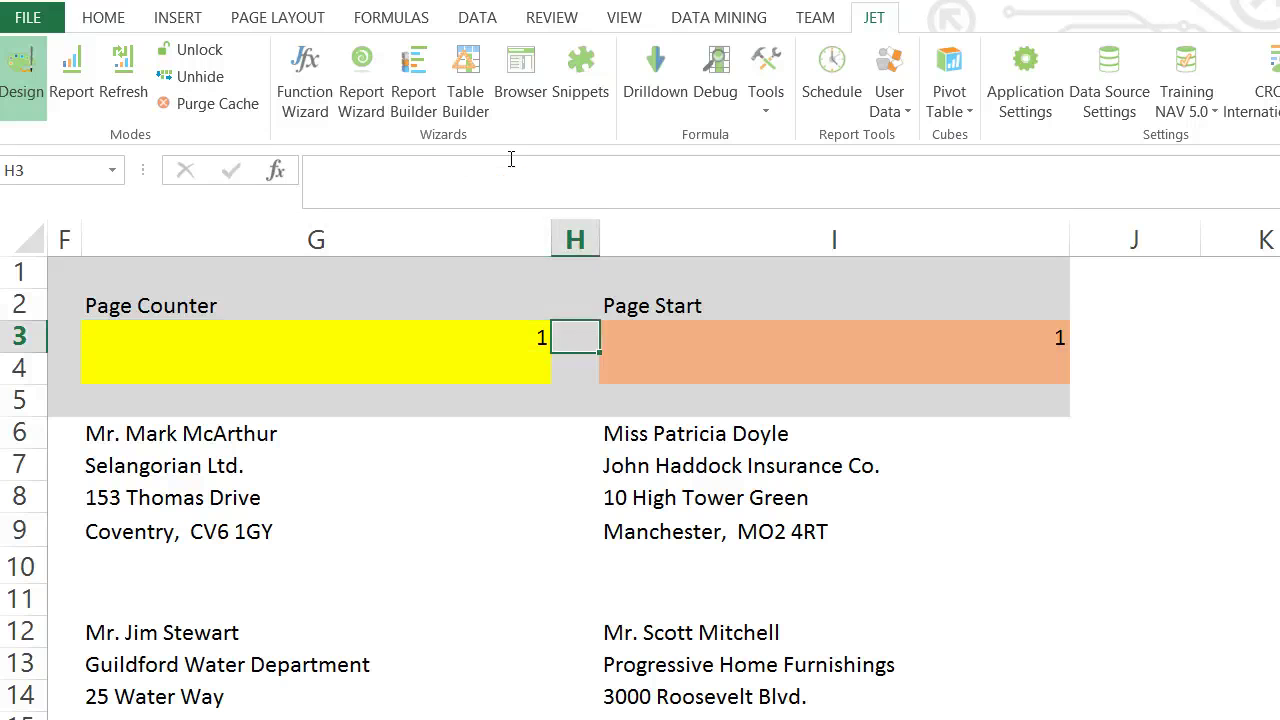
{"action": "key", "text": "Right"}
{"action": "left_click", "coordinate": [55, 170]}
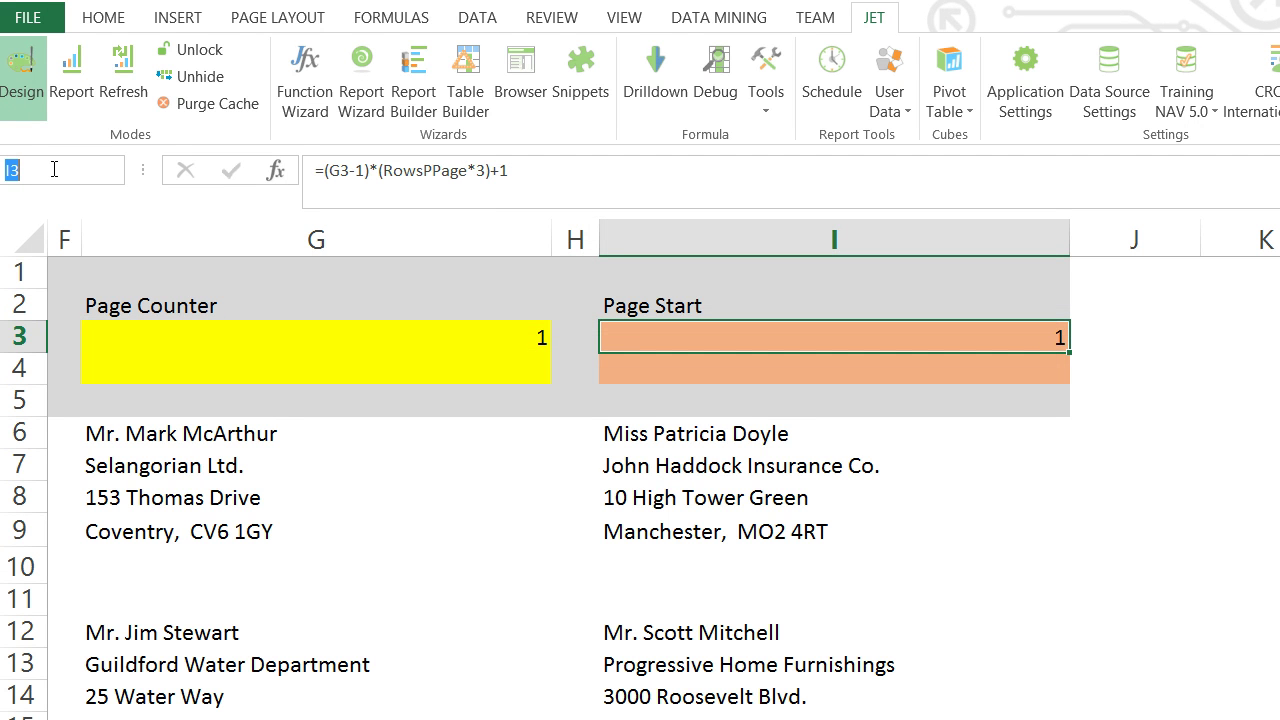
{"action": "type", "text": "PageStart"}
{"action": "key", "text": "Return"}
Step: Insert a blank column before the Record Counter column B on the label sheet
{"action": "key", "text": "Left"}
{"action": "key", "text": "Left"}
{"action": "key", "text": "Left"}
{"action": "key", "text": "Left"}
{"action": "key", "text": "Left"}
{"action": "key", "text": "Left"}
{"action": "key", "text": "Left"}
{"action": "key", "text": "Left"}
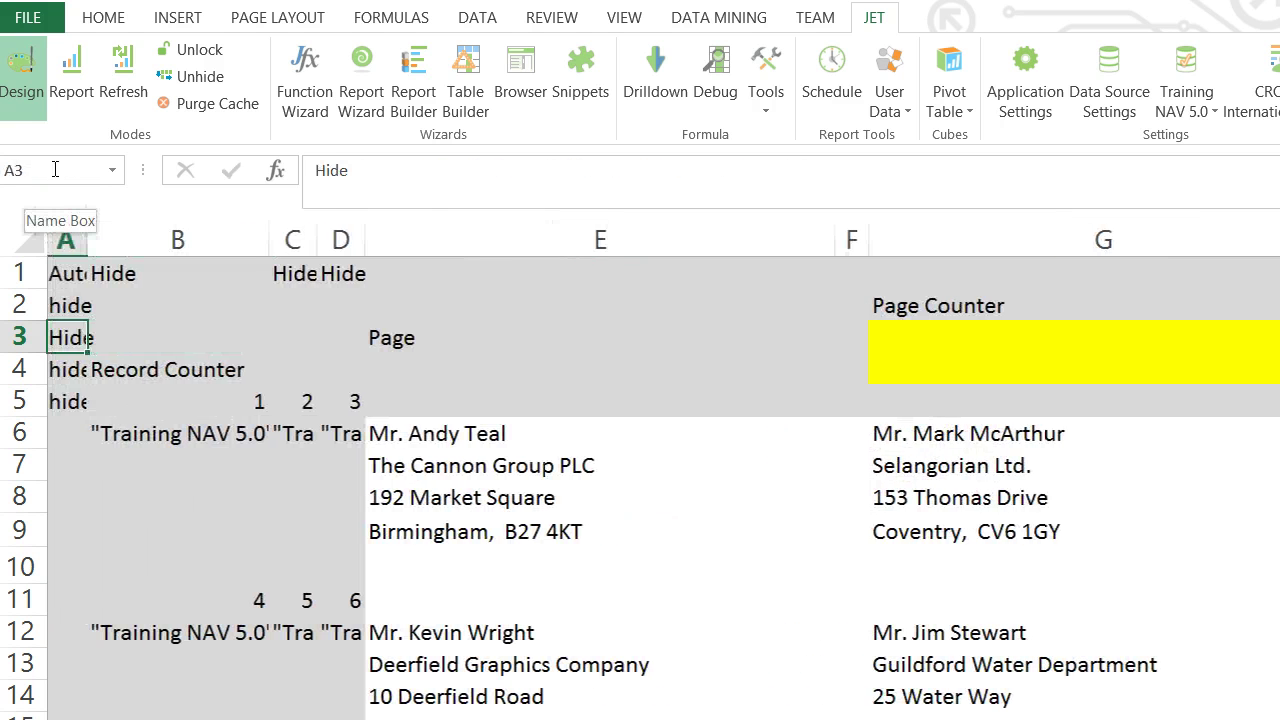
{"action": "left_click", "coordinate": [207, 370]}
{"action": "left_click", "coordinate": [228, 240]}
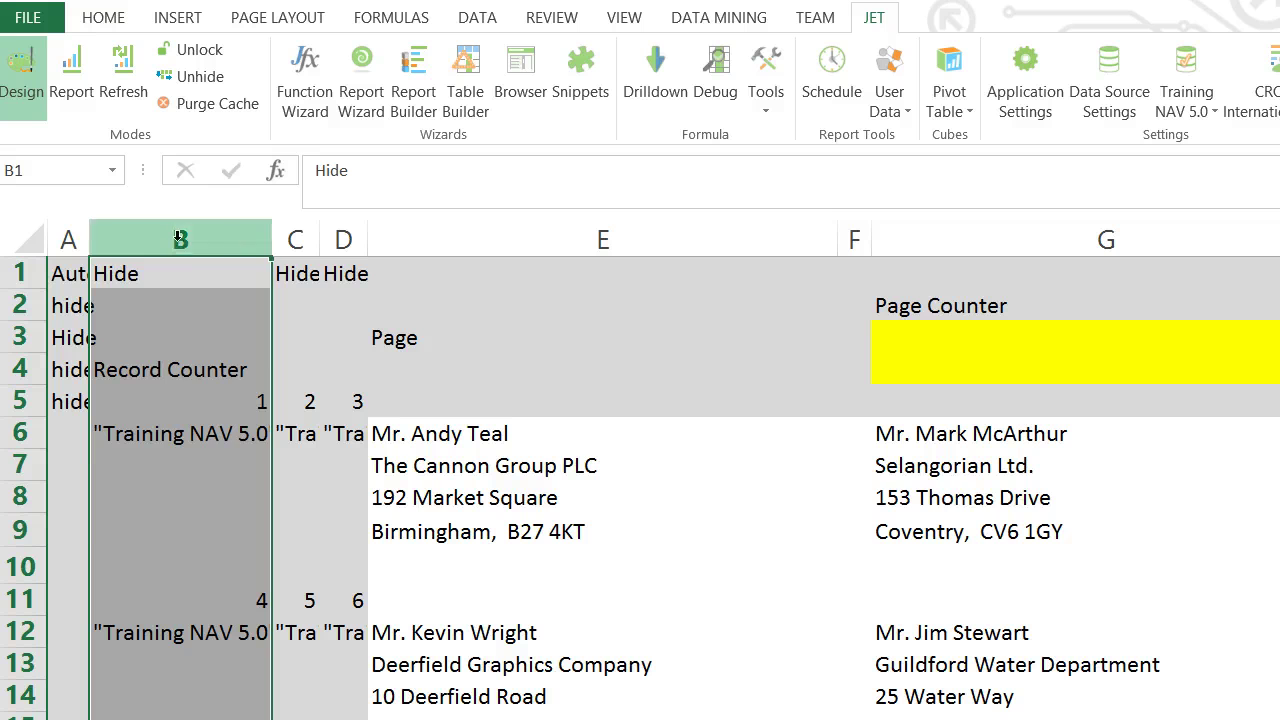
{"action": "right_click", "coordinate": [180, 242]}
{"action": "left_click", "coordinate": [205, 412]}
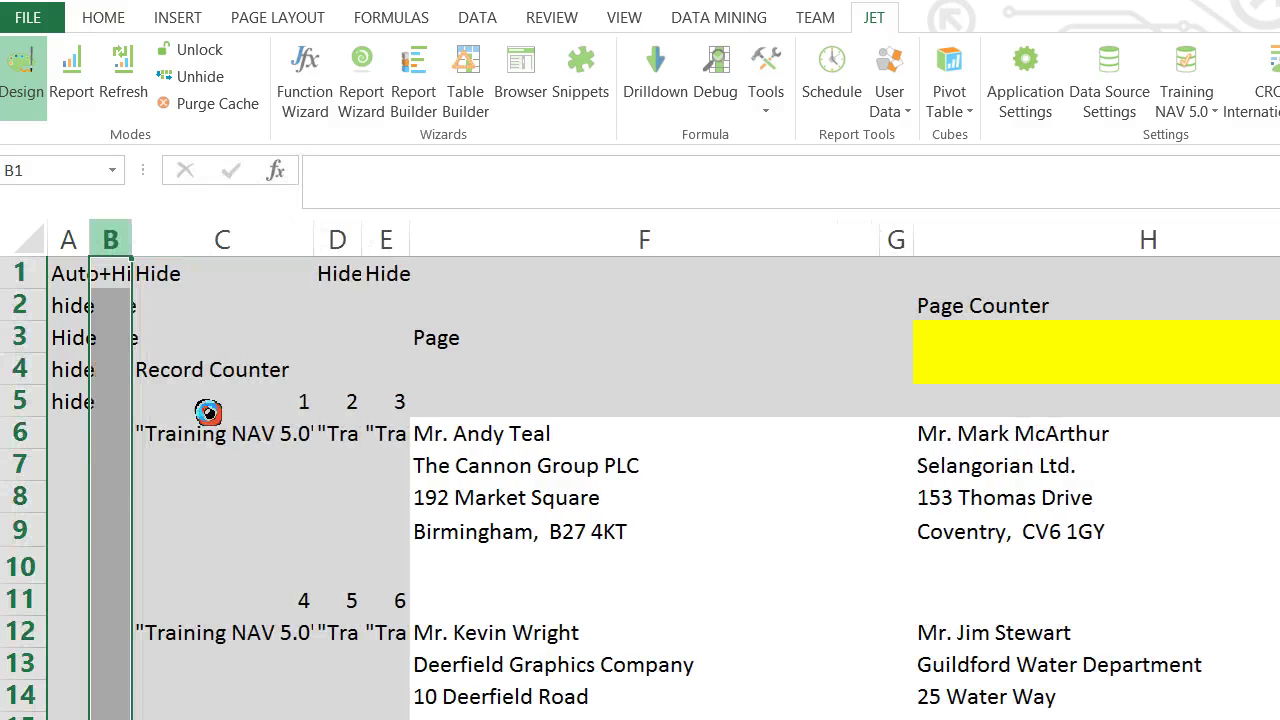
Step: Delete all label rows from row 11 downward on the label sheet, keeping only the first row of labels
{"action": "left_click", "coordinate": [28, 604]}
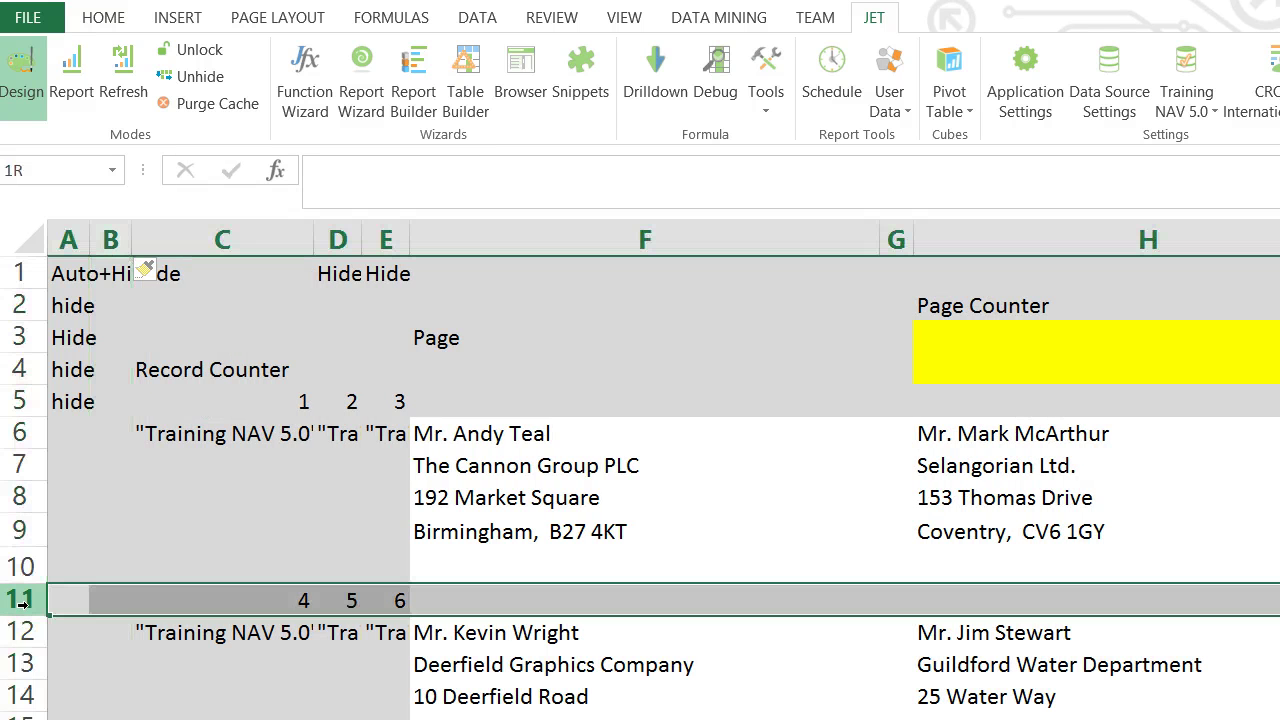
{"action": "key", "text": "ctrl+shift+Down"}
{"action": "scroll", "coordinate": [640, 487], "scroll_direction": "down", "scroll_amount": 13}
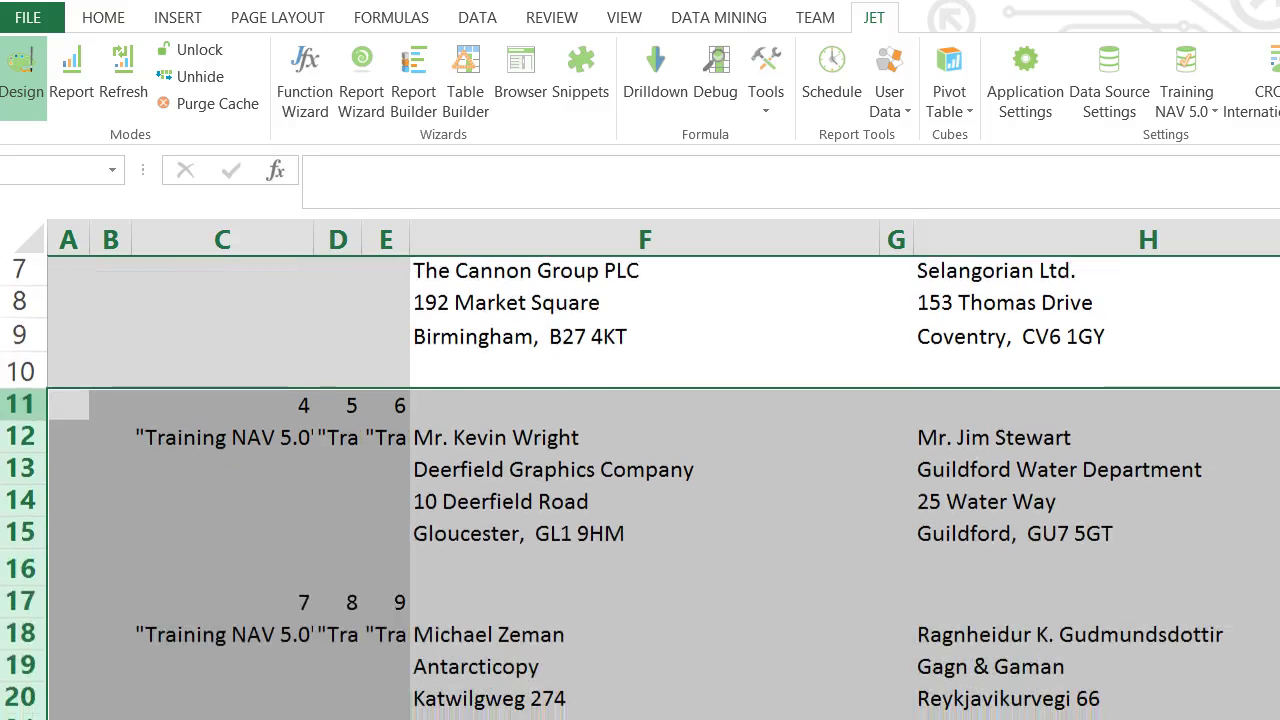
{"action": "scroll", "coordinate": [10, 565], "scroll_direction": "down", "scroll_amount": 5}
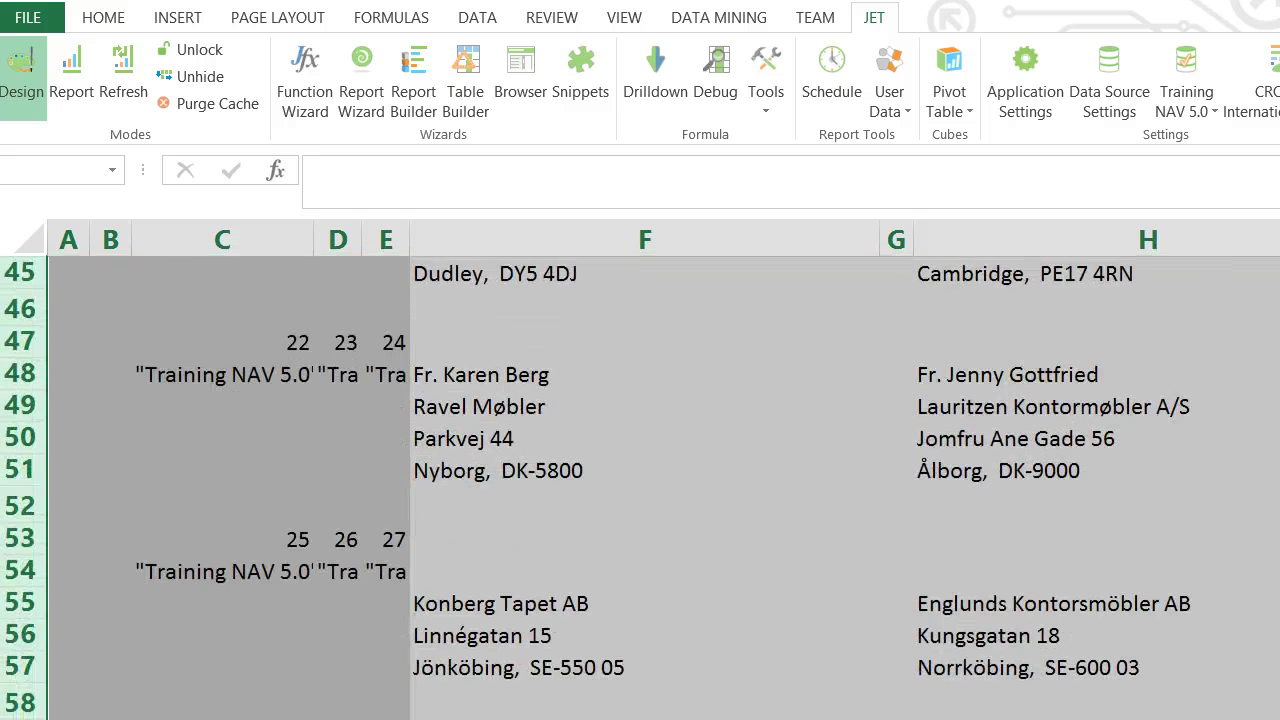
{"action": "right_click", "coordinate": [32, 520]}
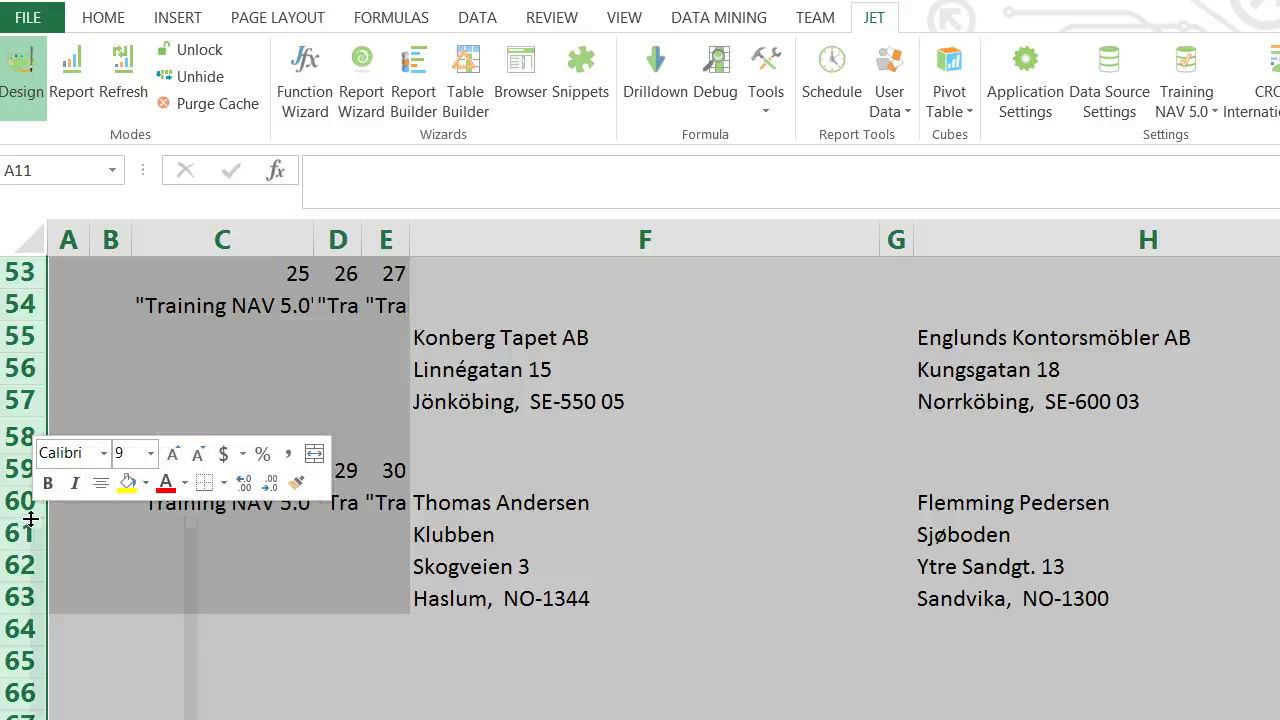
{"action": "left_click", "coordinate": [88, 715]}
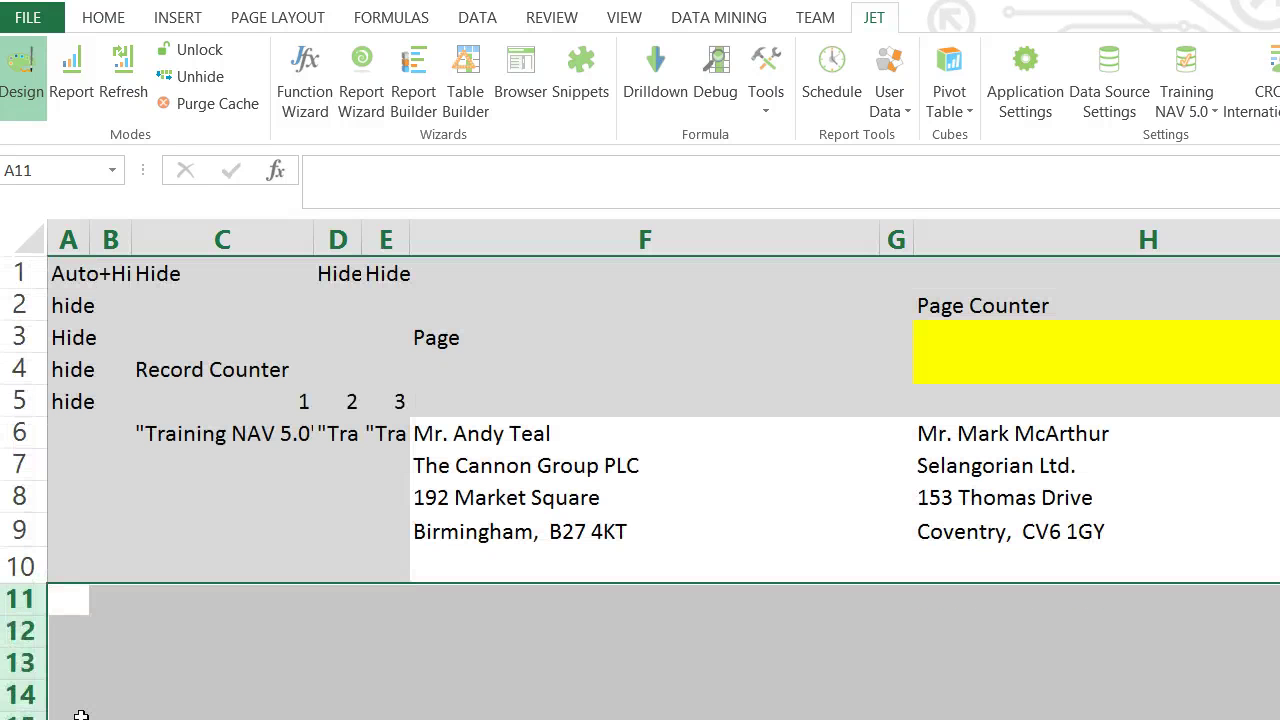
{"action": "left_click", "coordinate": [381, 577]}
Step: Enter the row replicator formula =NL("rows",NP("integers",1,RowsPPage)) in cell B5 of the new column
{"action": "left_click", "coordinate": [146, 437]}
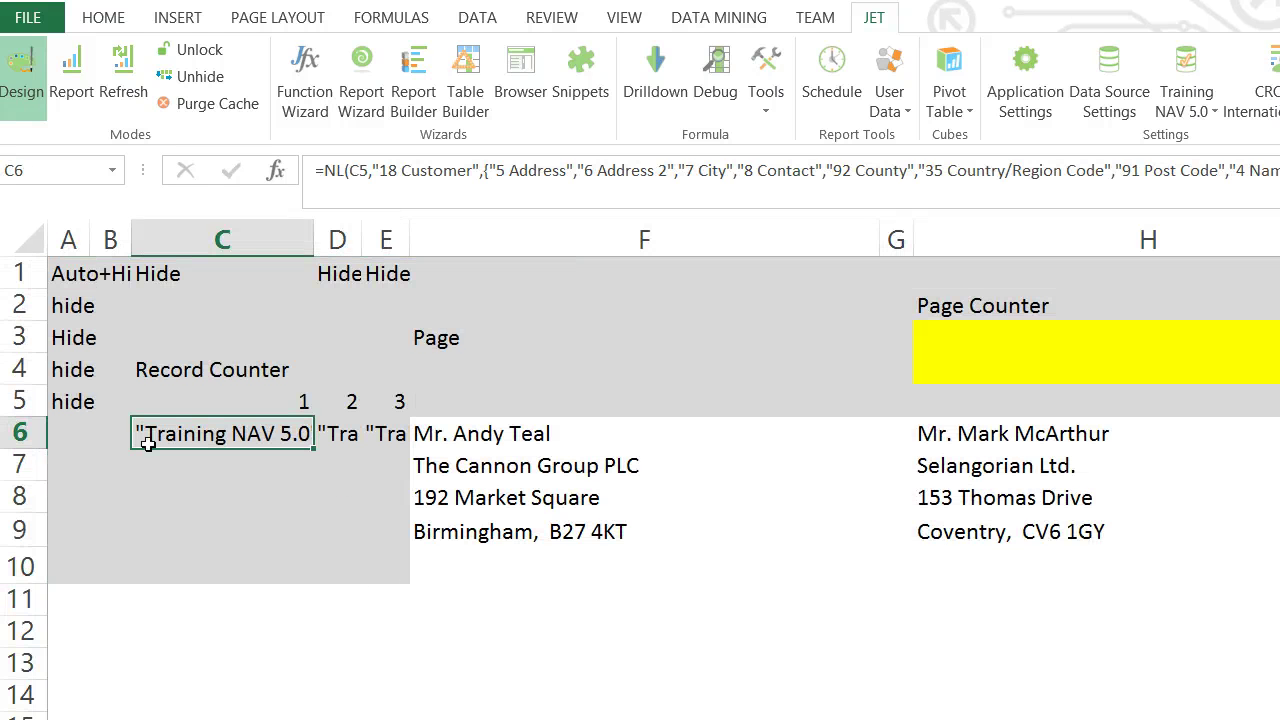
{"action": "left_click", "coordinate": [107, 242]}
{"action": "left_click", "coordinate": [114, 433]}
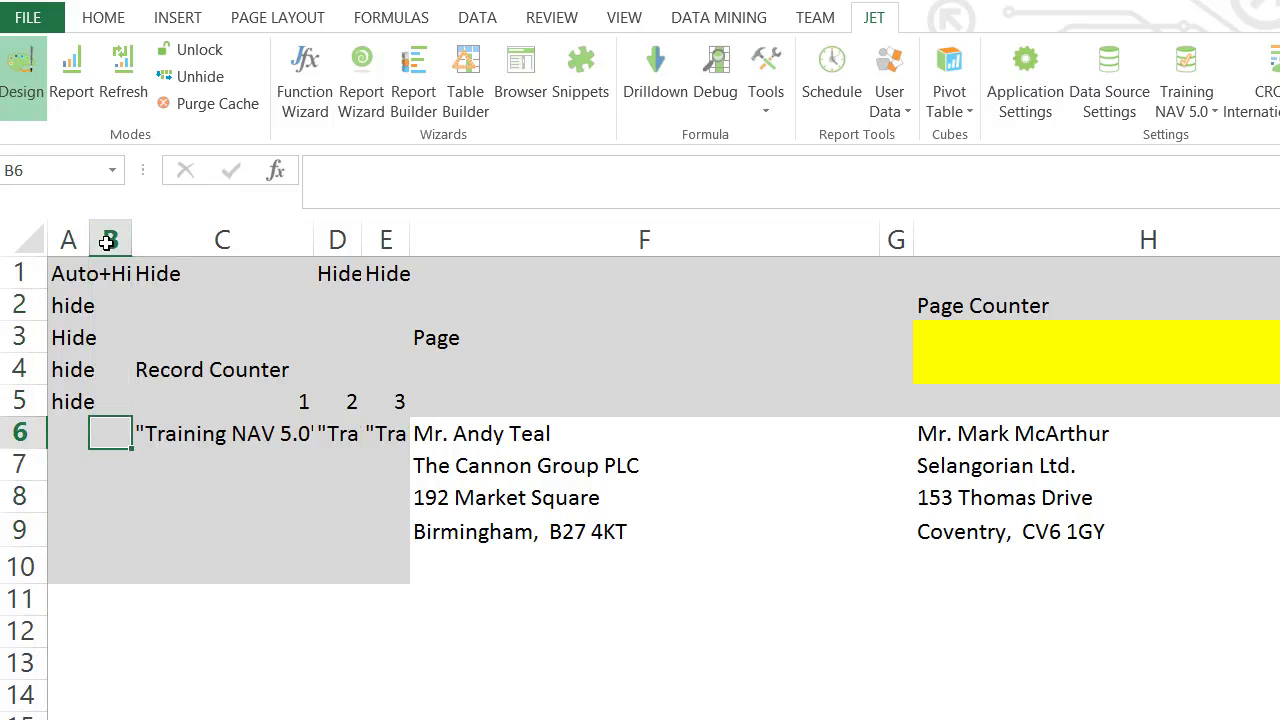
{"action": "left_click", "coordinate": [123, 405]}
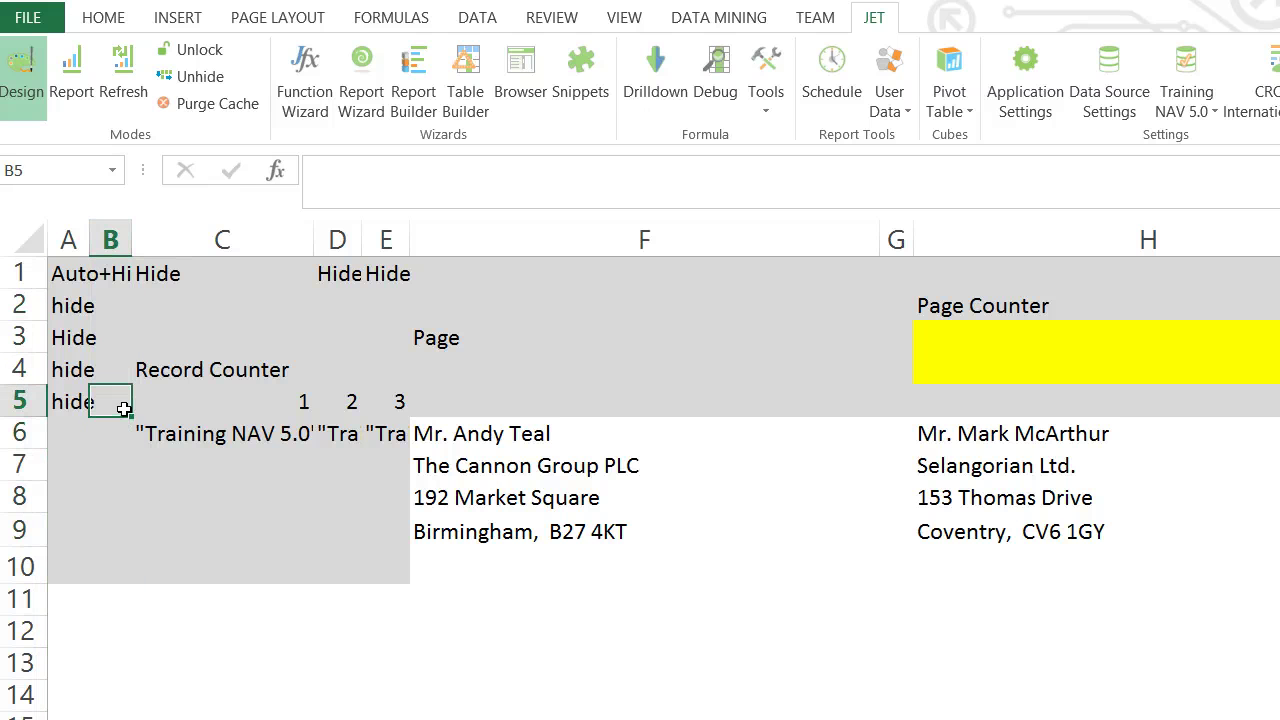
{"action": "type", "text": "=nl(\"rows"}
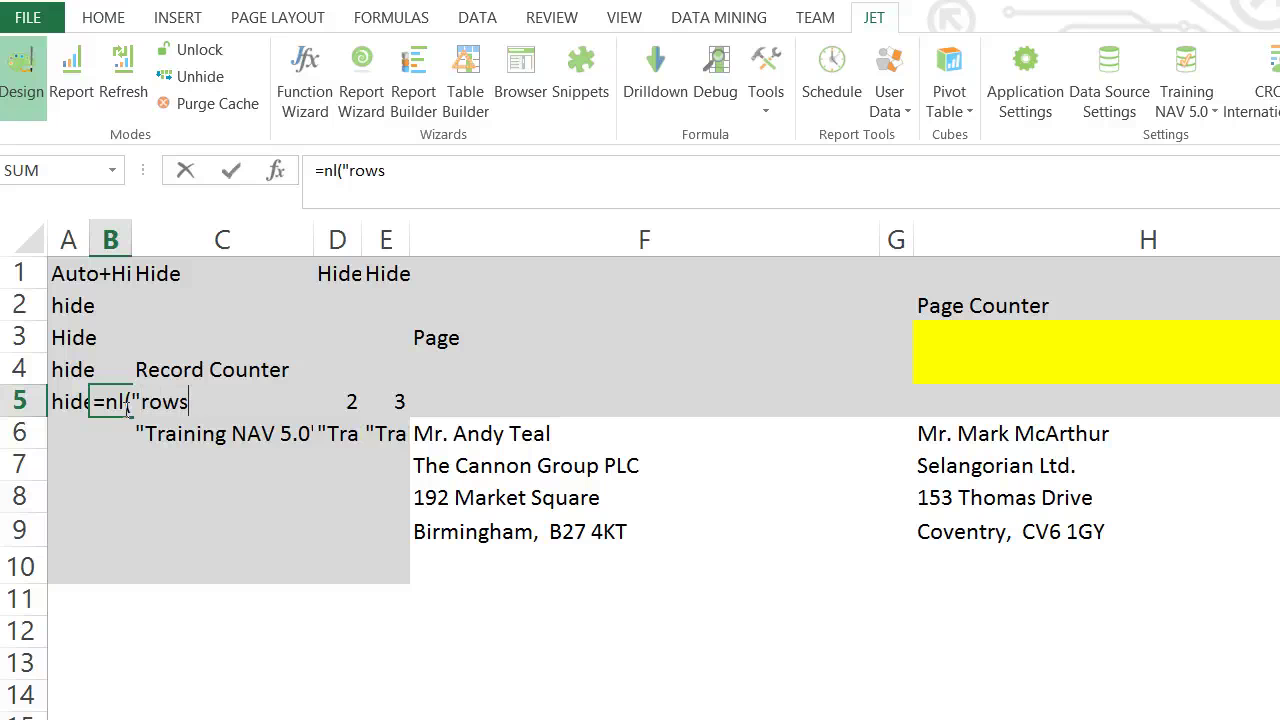
{"action": "type", "text": "\", np(\"integer\""}
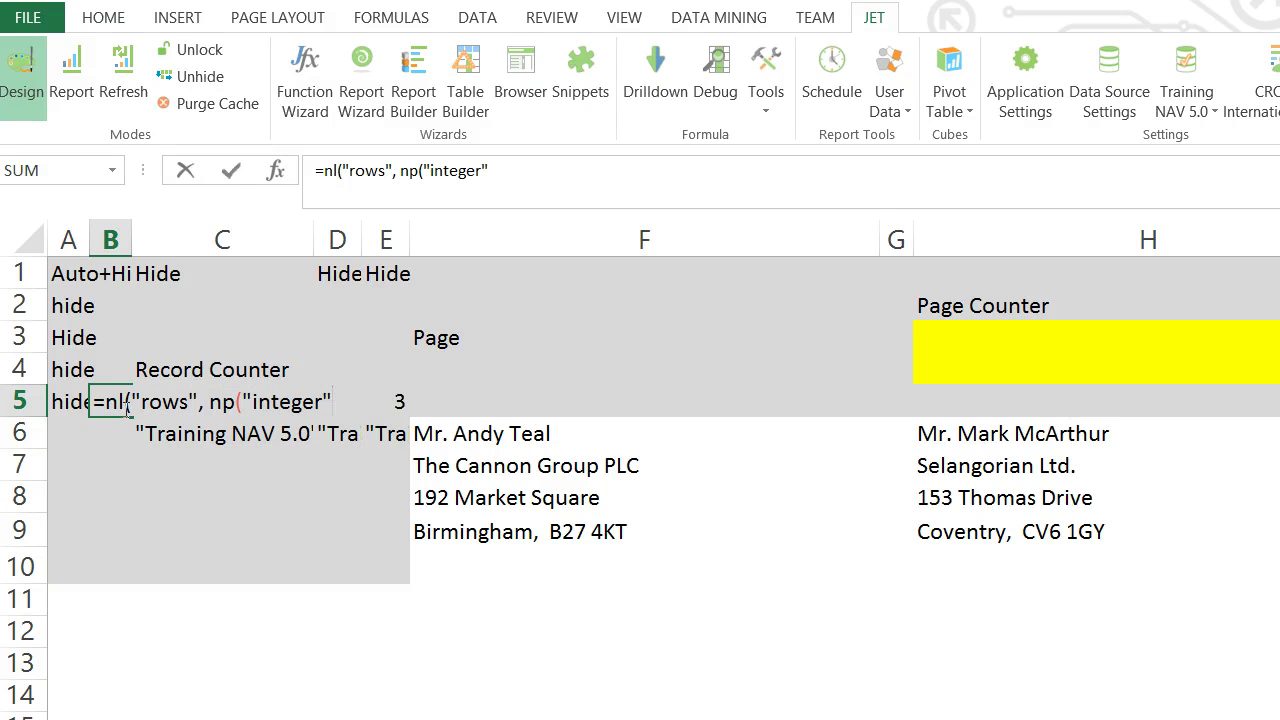
{"action": "type", "text": "s\", 1, row"}
{"action": "key", "text": "Down"}
{"action": "key", "text": "Down"}
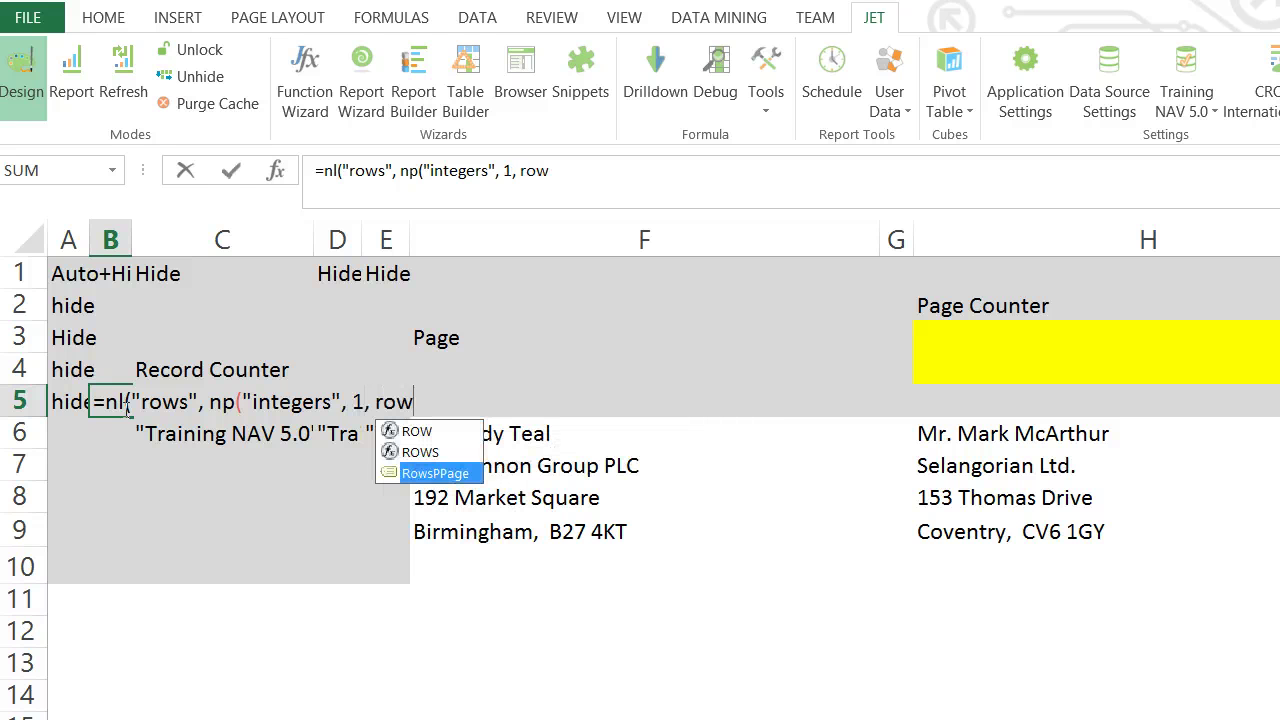
{"action": "key", "text": "Tab"}
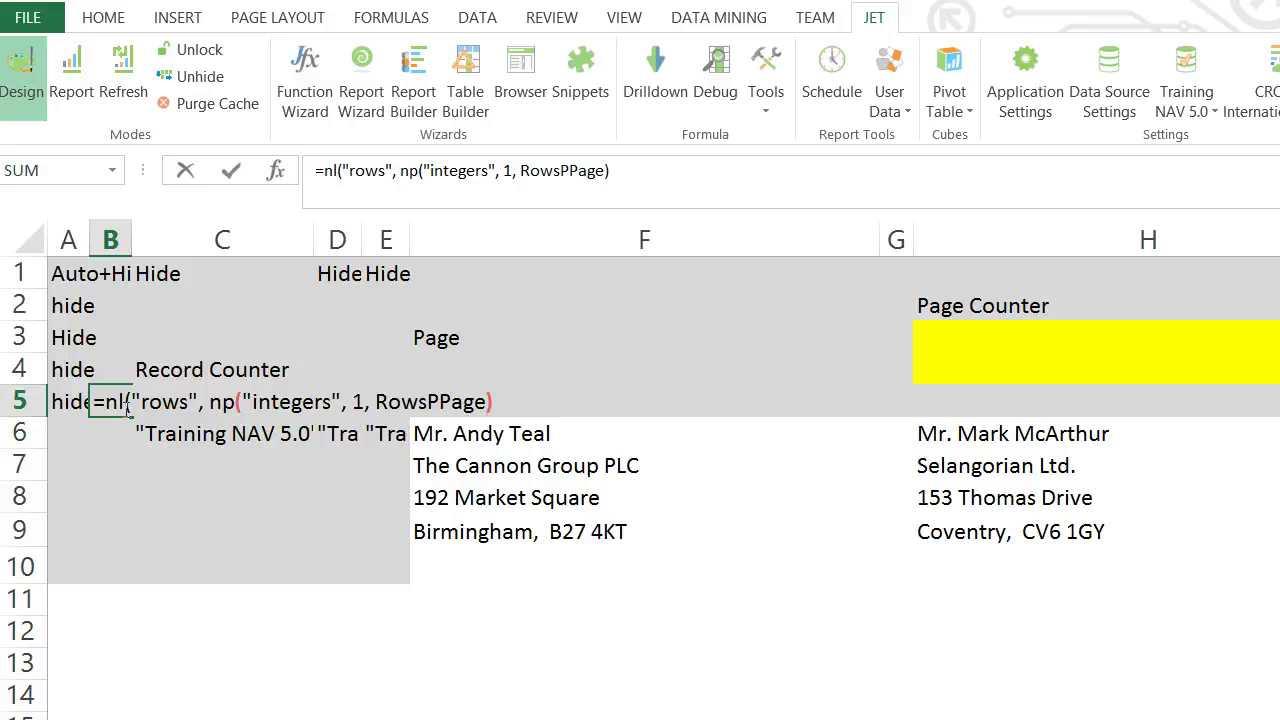
{"action": "type", "text": ")"}
{"action": "key", "text": "Return"}
{"action": "key", "text": "Return"}
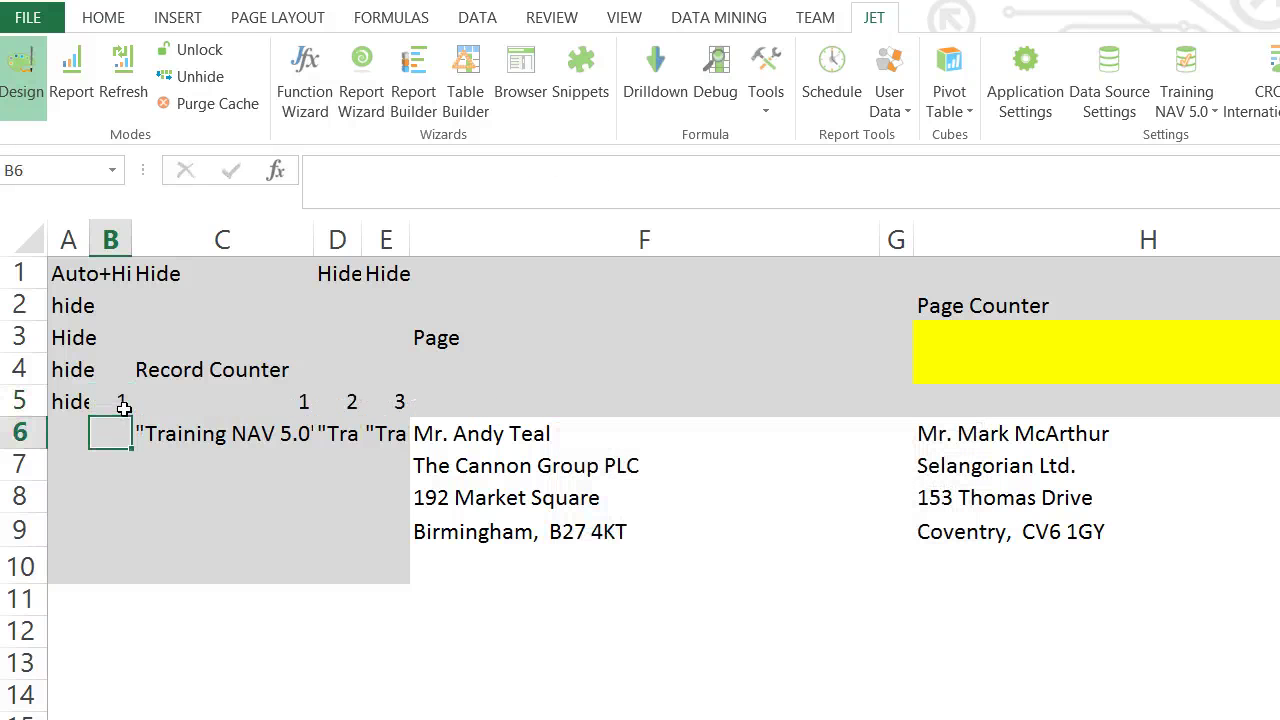
{"action": "left_click", "coordinate": [122, 405]}
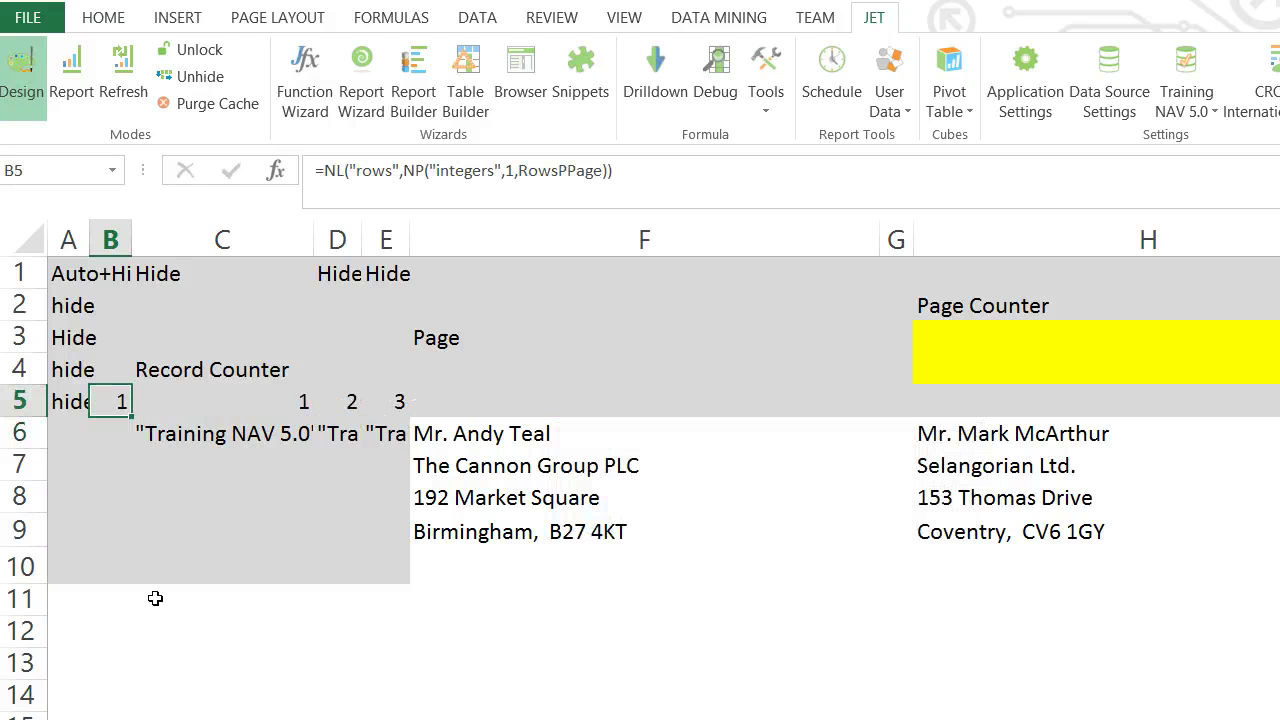
Step: Clear the Hide tags from A2:A6 and from row 1 in columns C to F
{"action": "left_click_drag", "start_coordinate": [80, 306], "coordinate": [78, 307]}
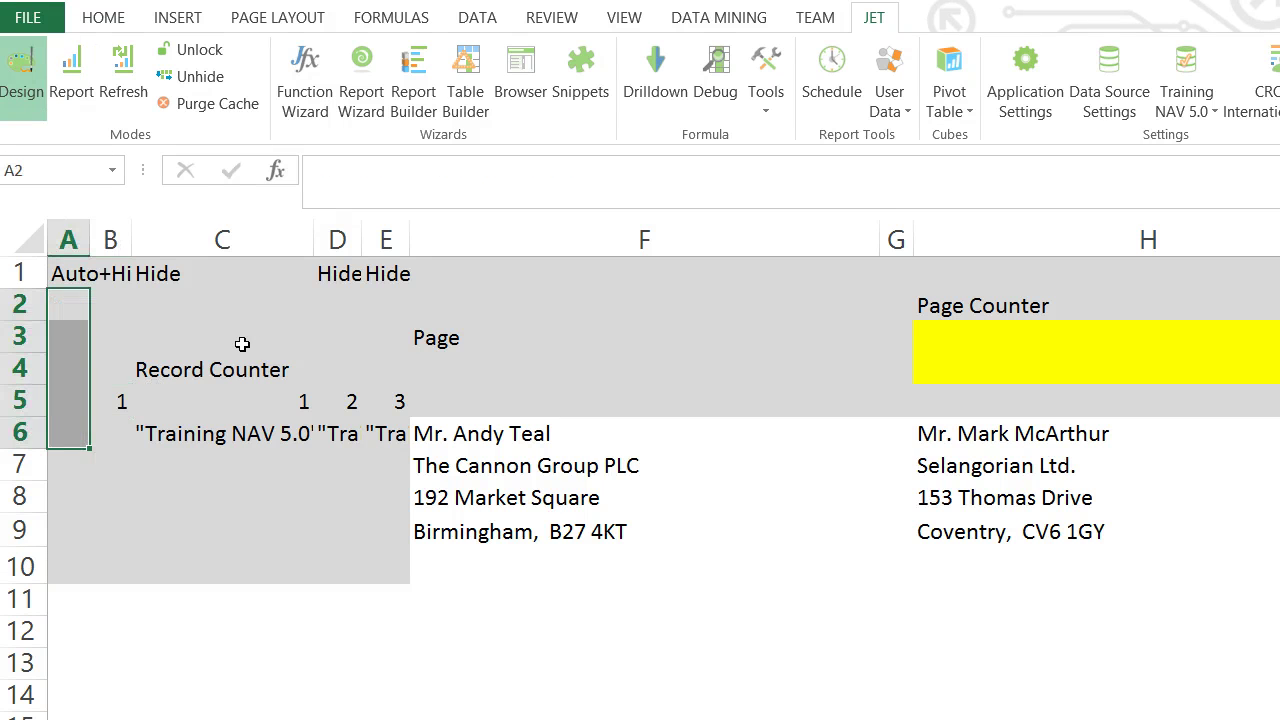
{"action": "left_click_drag", "start_coordinate": [166, 272], "coordinate": [434, 274]}
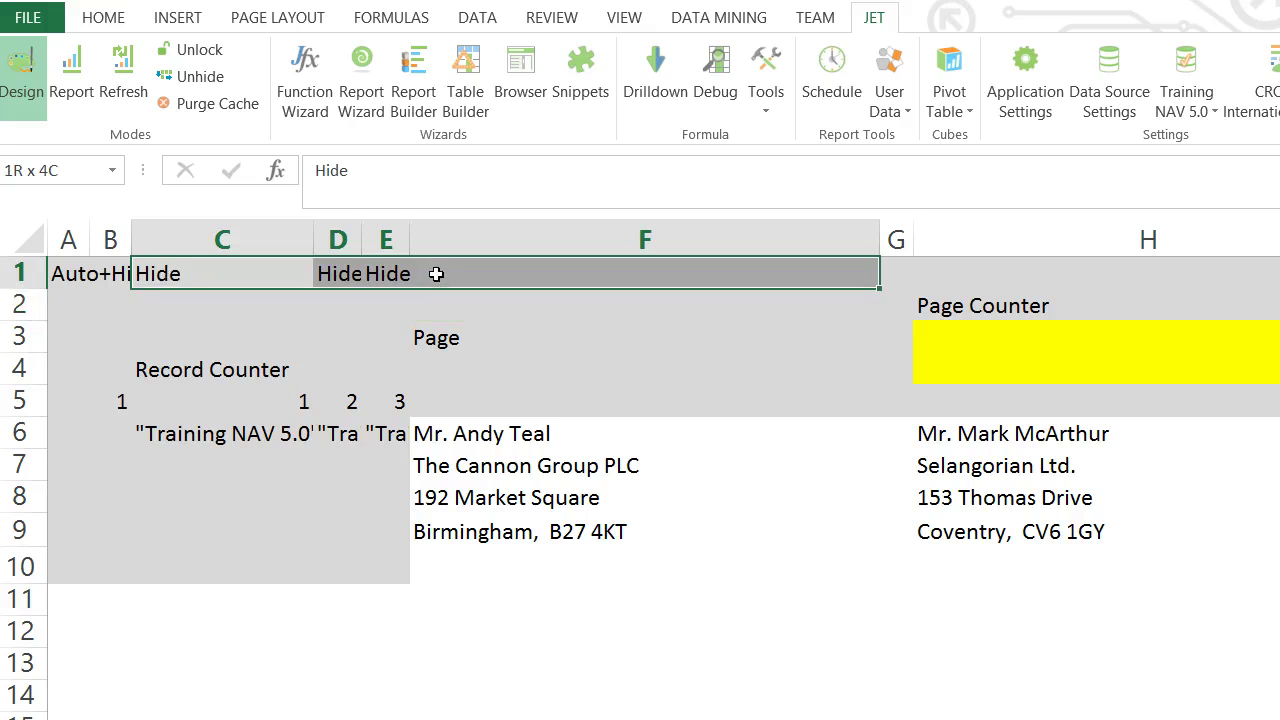
{"action": "key", "text": "Delete"}
{"action": "left_click", "coordinate": [272, 484]}
{"action": "left_click", "coordinate": [262, 430]}
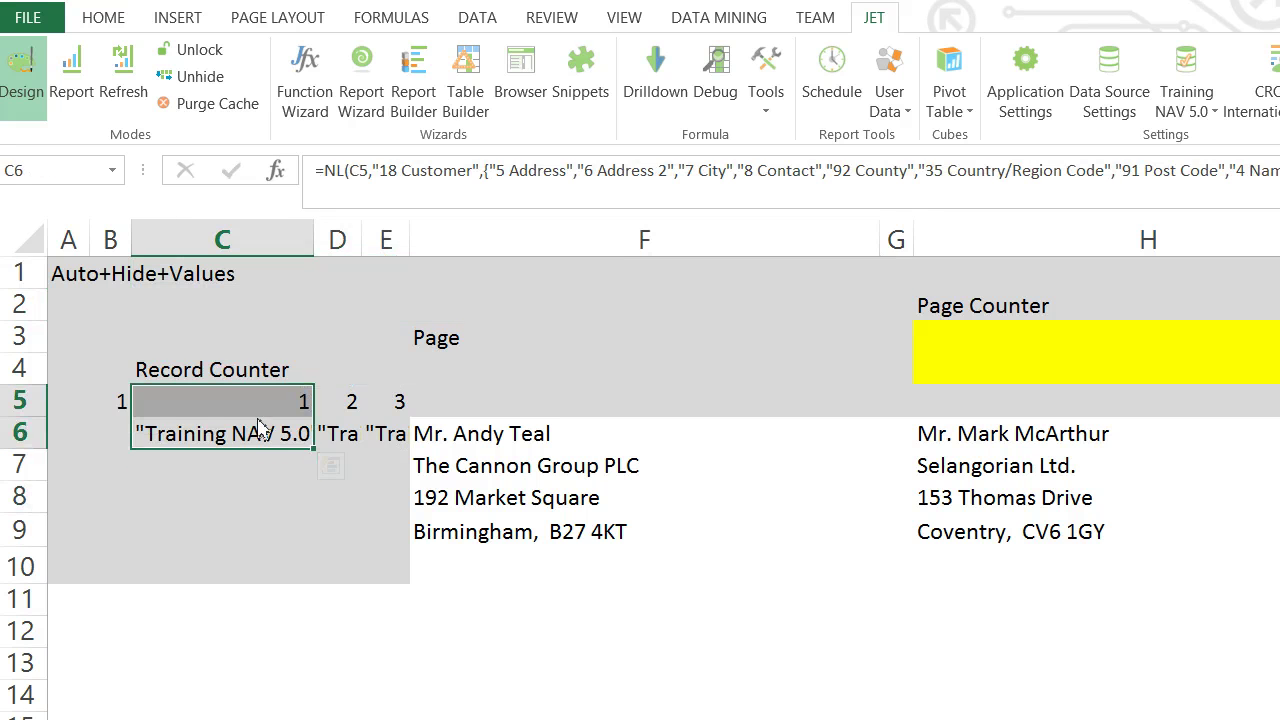
Step: Run the report with its existing options to examine the replicated rows in column B, and return to design mode
{"action": "left_click", "coordinate": [78, 88]}
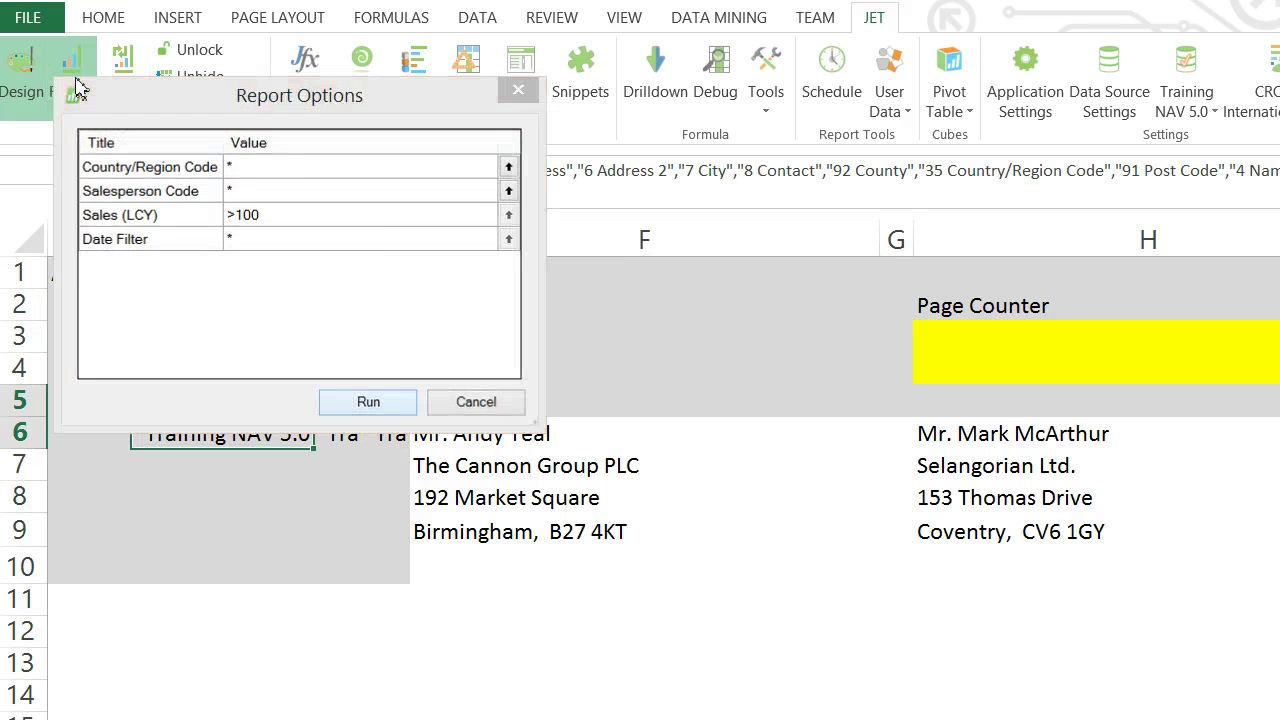
{"action": "left_click", "coordinate": [355, 405]}
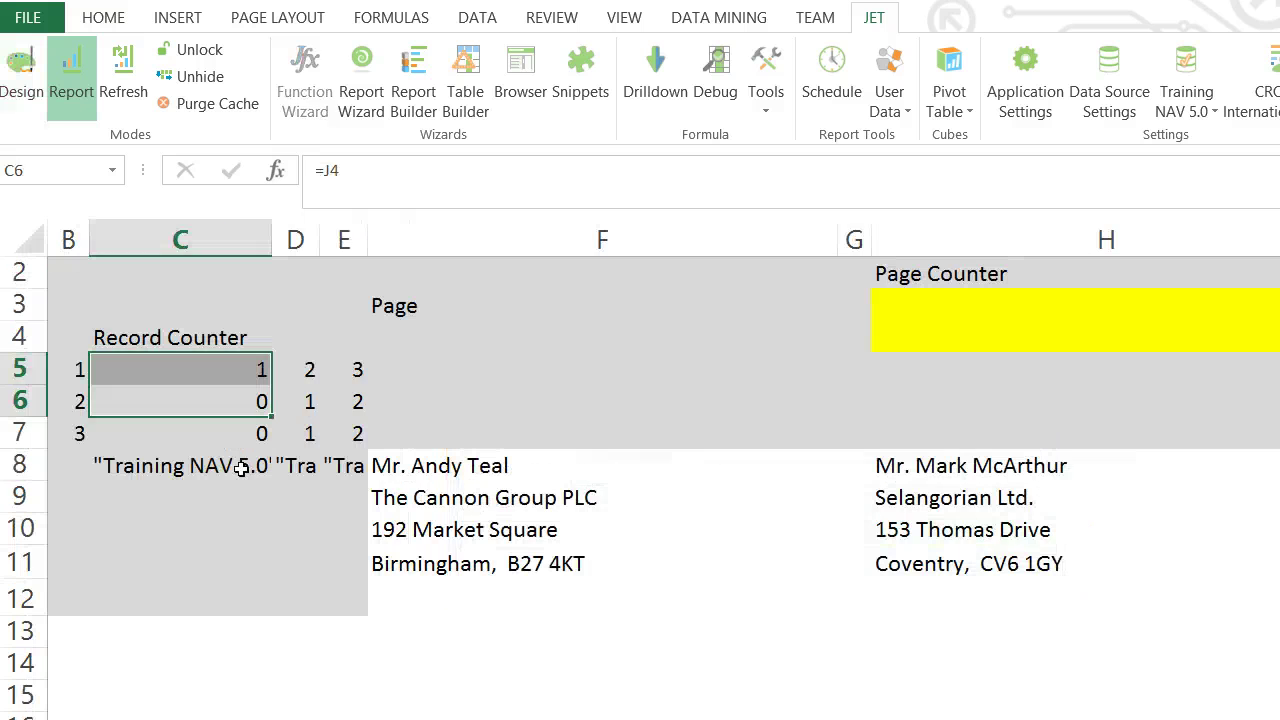
{"action": "left_click_drag", "start_coordinate": [33, 368], "coordinate": [66, 423]}
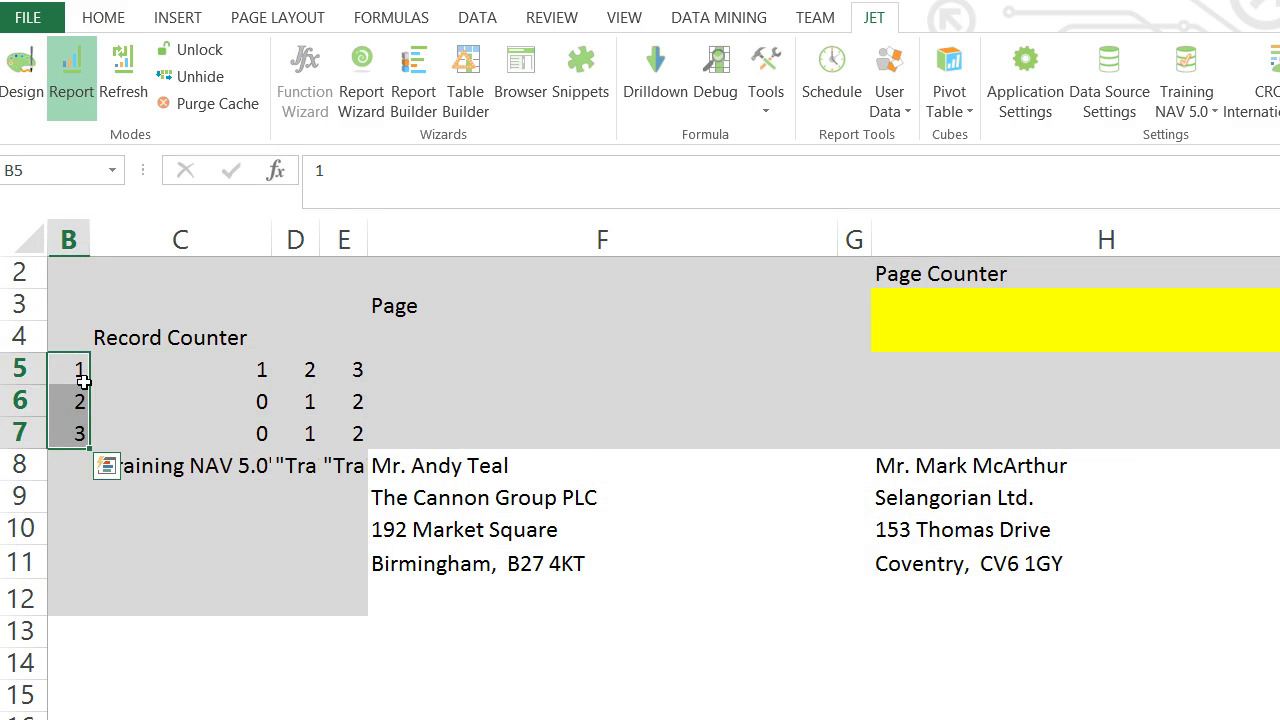
{"action": "left_click", "coordinate": [28, 98]}
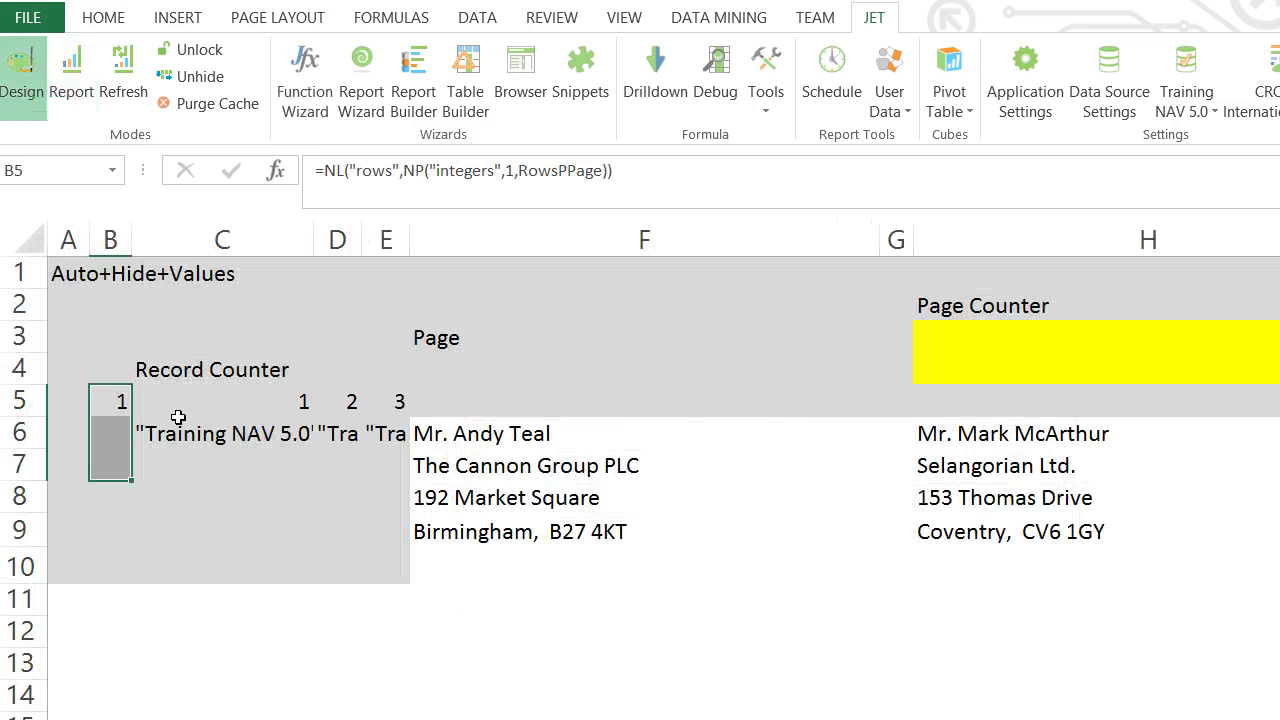
Step: Change the replicator formula in B5 to =NL("rows=6",NP("integers",1,RowsPPage)), covering the label block in rows 5 to 10
{"action": "left_click", "coordinate": [118, 402]}
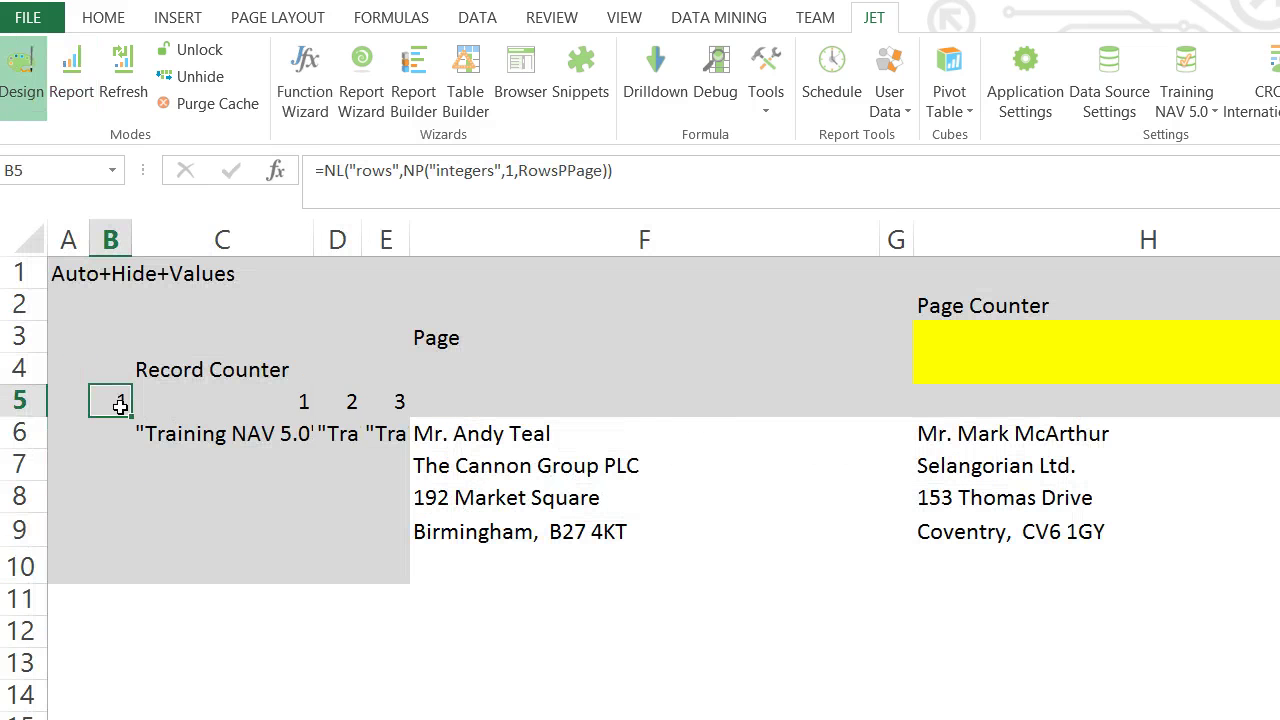
{"action": "left_click", "coordinate": [400, 175]}
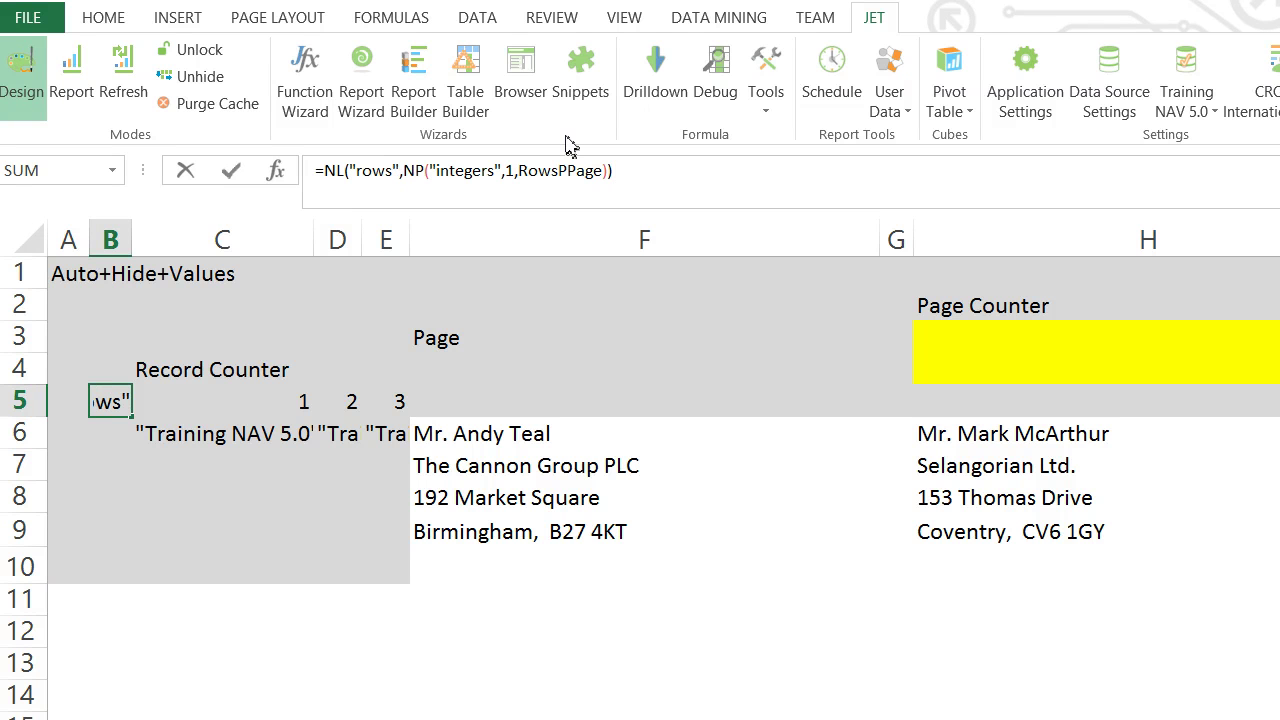
{"action": "type", "text": "="}
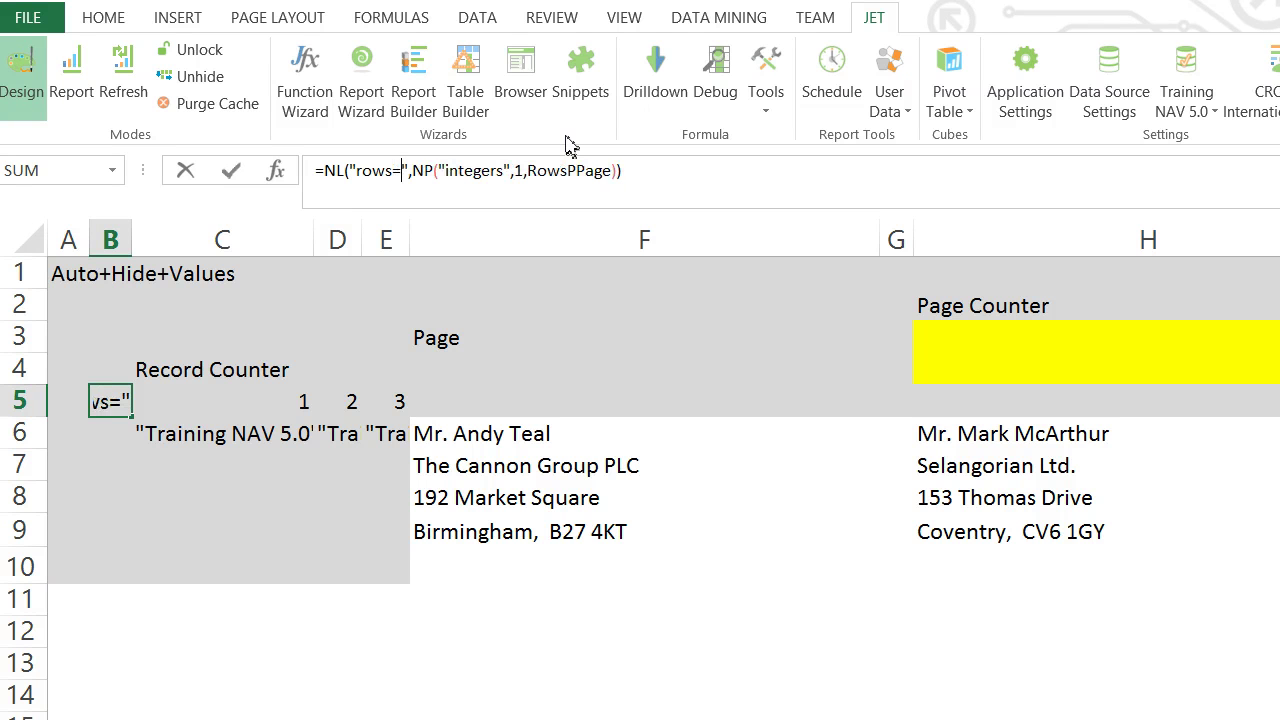
{"action": "type", "text": "6"}
{"action": "key", "text": "Return"}
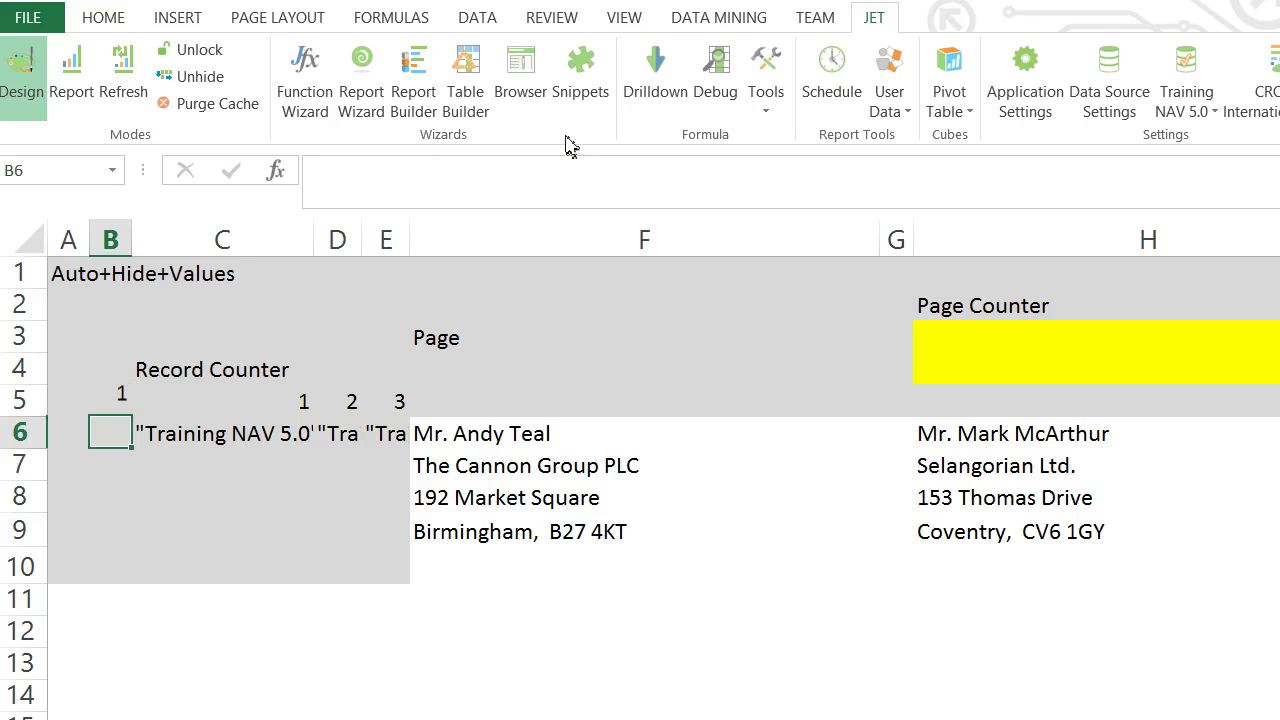
{"action": "left_click", "coordinate": [31, 396]}
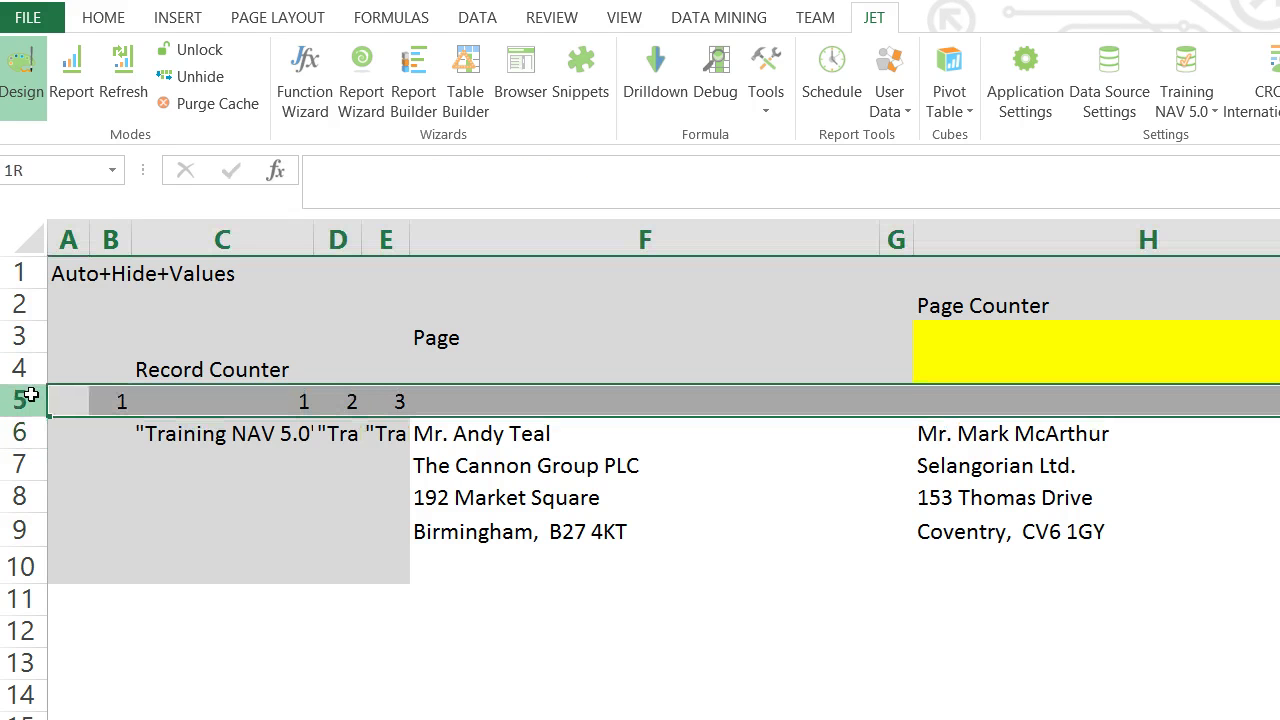
{"action": "left_click_drag", "start_coordinate": [31, 396], "coordinate": [42, 551]}
{"action": "left_click", "coordinate": [118, 412]}
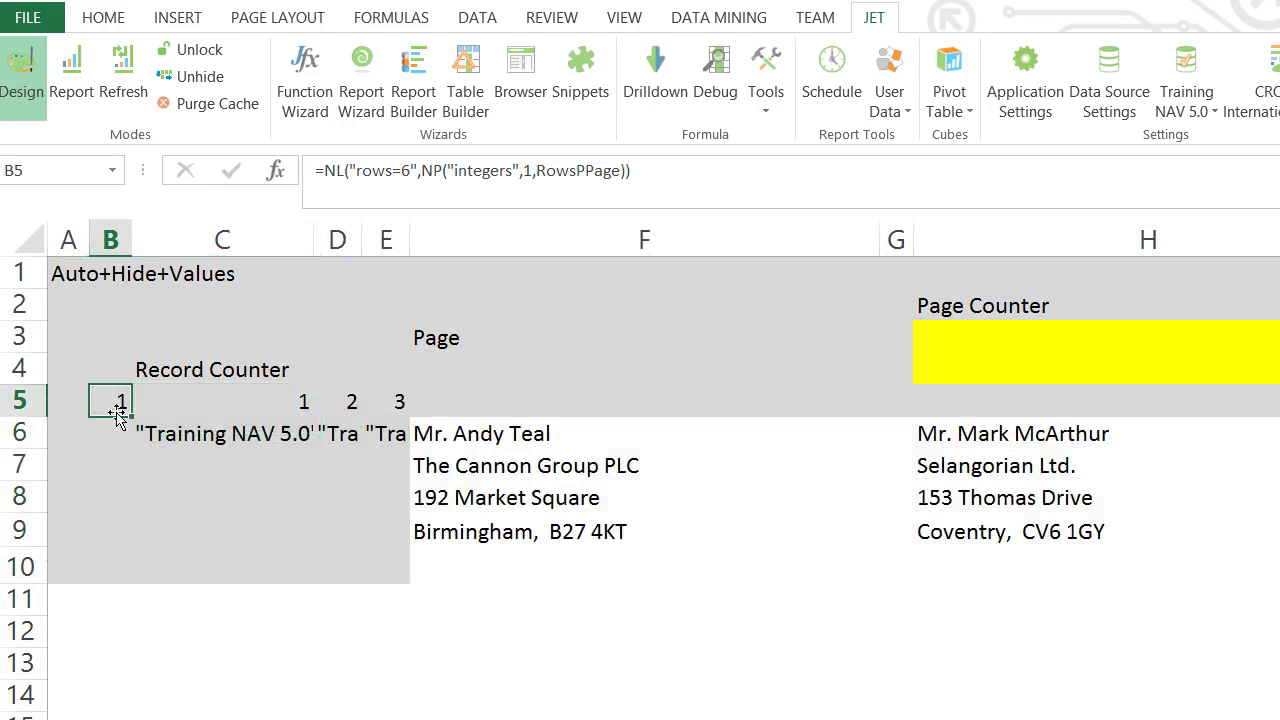
Step: Run the report with its existing options, inspect the Record Counter formula in C5, and return to design mode
{"action": "left_click", "coordinate": [97, 95]}
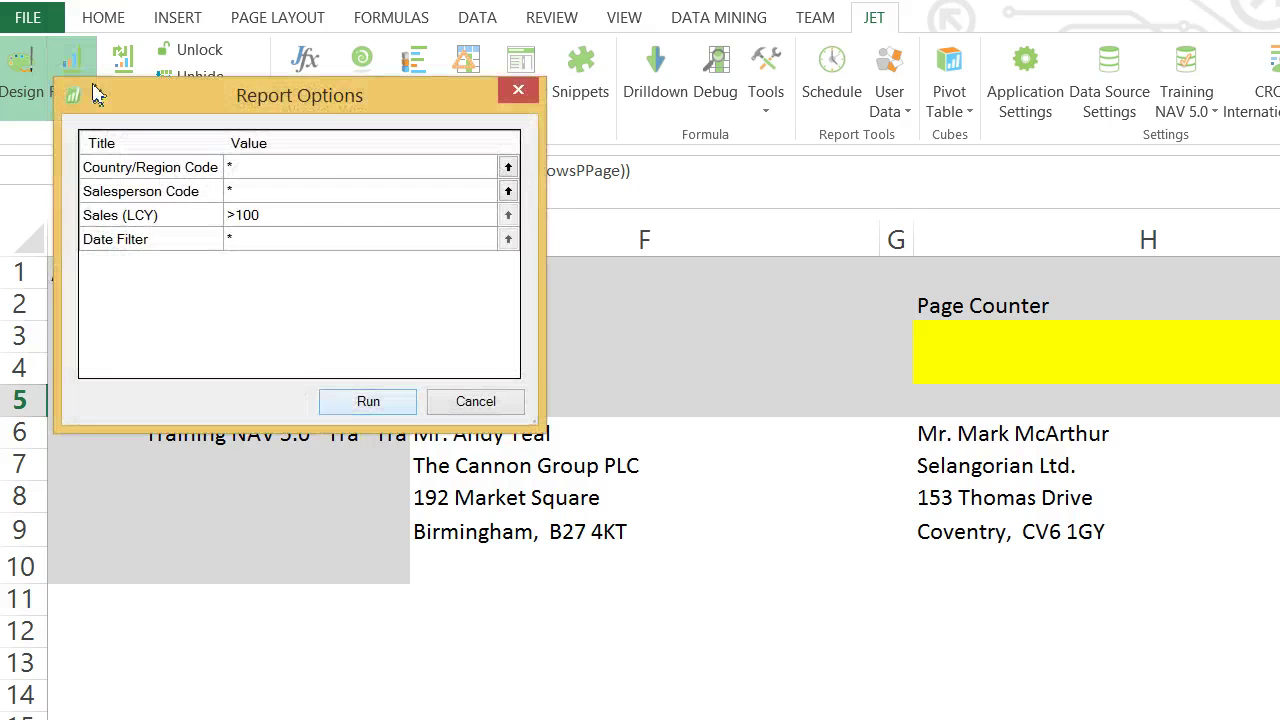
{"action": "left_click", "coordinate": [362, 400]}
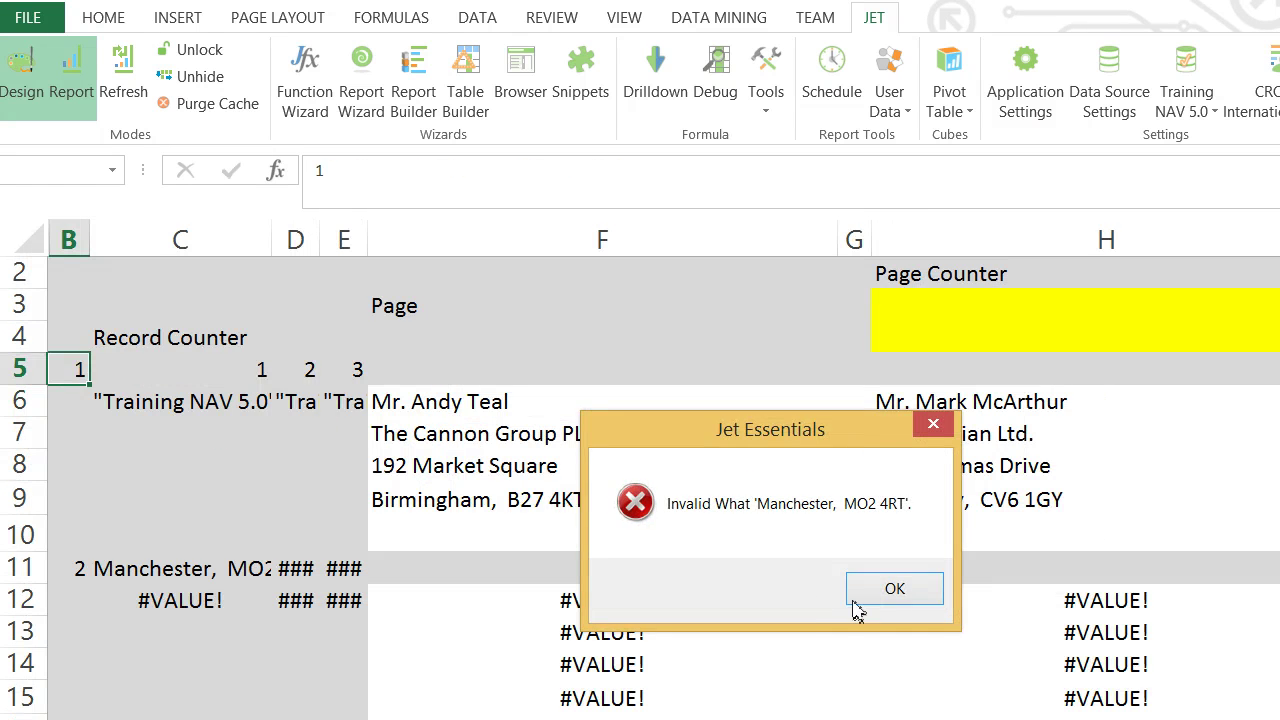
{"action": "left_click", "coordinate": [860, 602]}
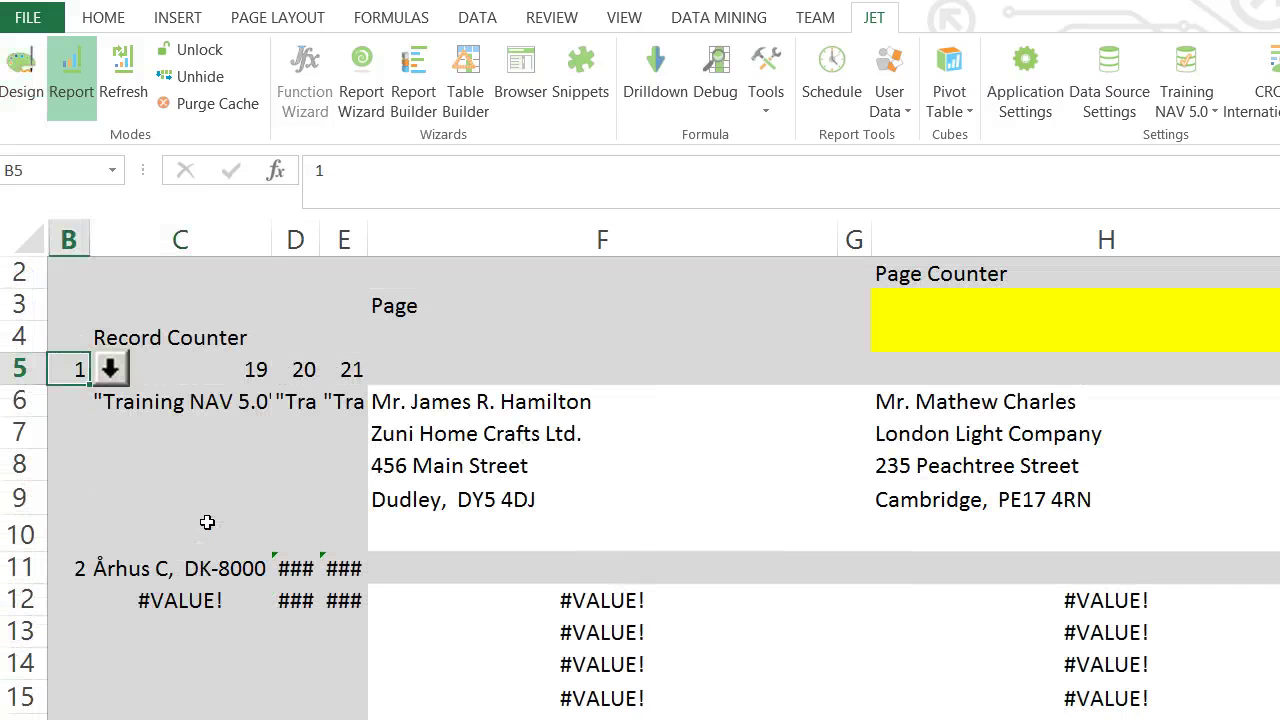
{"action": "left_click", "coordinate": [174, 369]}
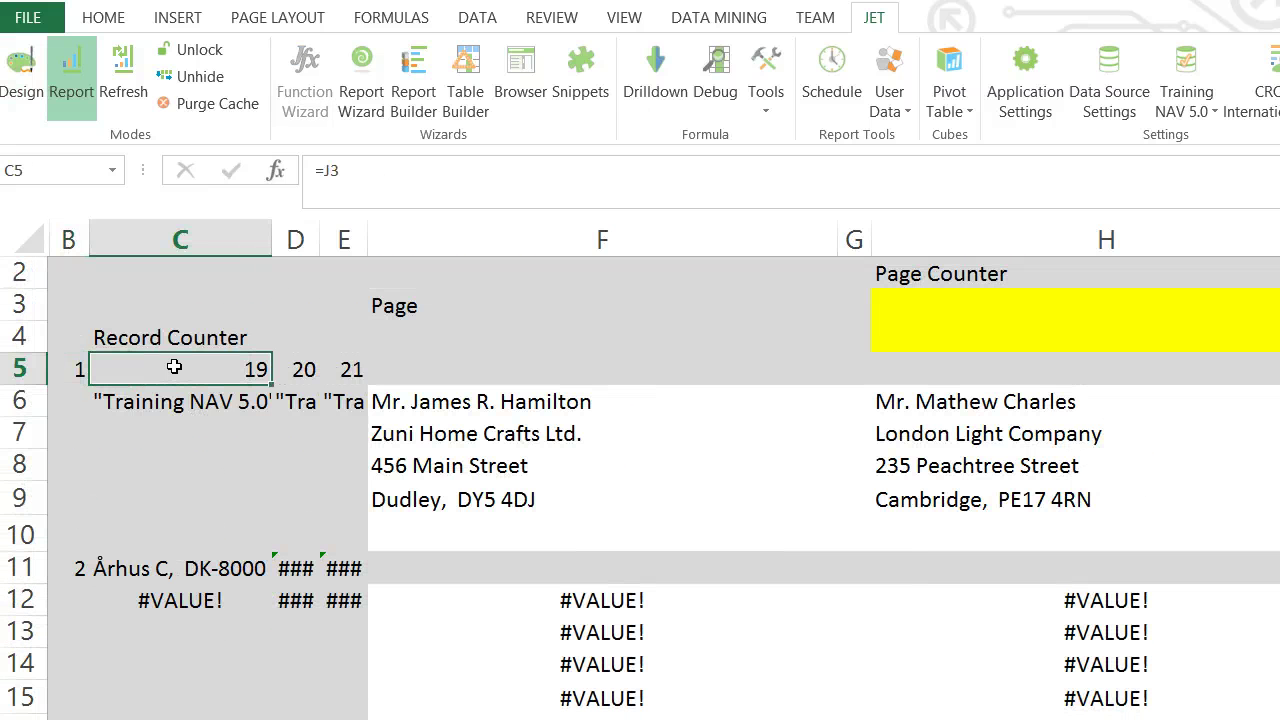
{"action": "left_click", "coordinate": [29, 90]}
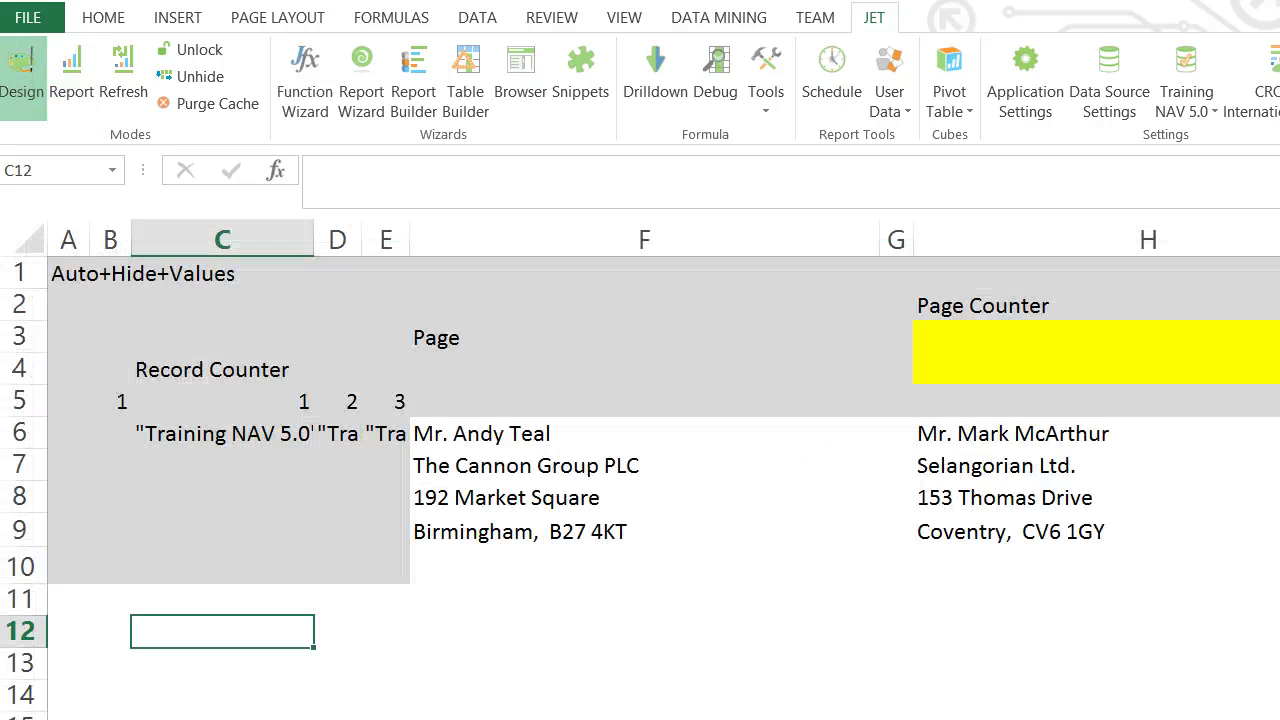
Step: Inspect the Record Counter formula in C5 and the Page Start cell it references
{"action": "key", "text": "Up"}
{"action": "key", "text": "Up"}
{"action": "key", "text": "Up"}
{"action": "key", "text": "Up"}
{"action": "key", "text": "Up"}
{"action": "key", "text": "Up"}
{"action": "key", "text": "Up"}
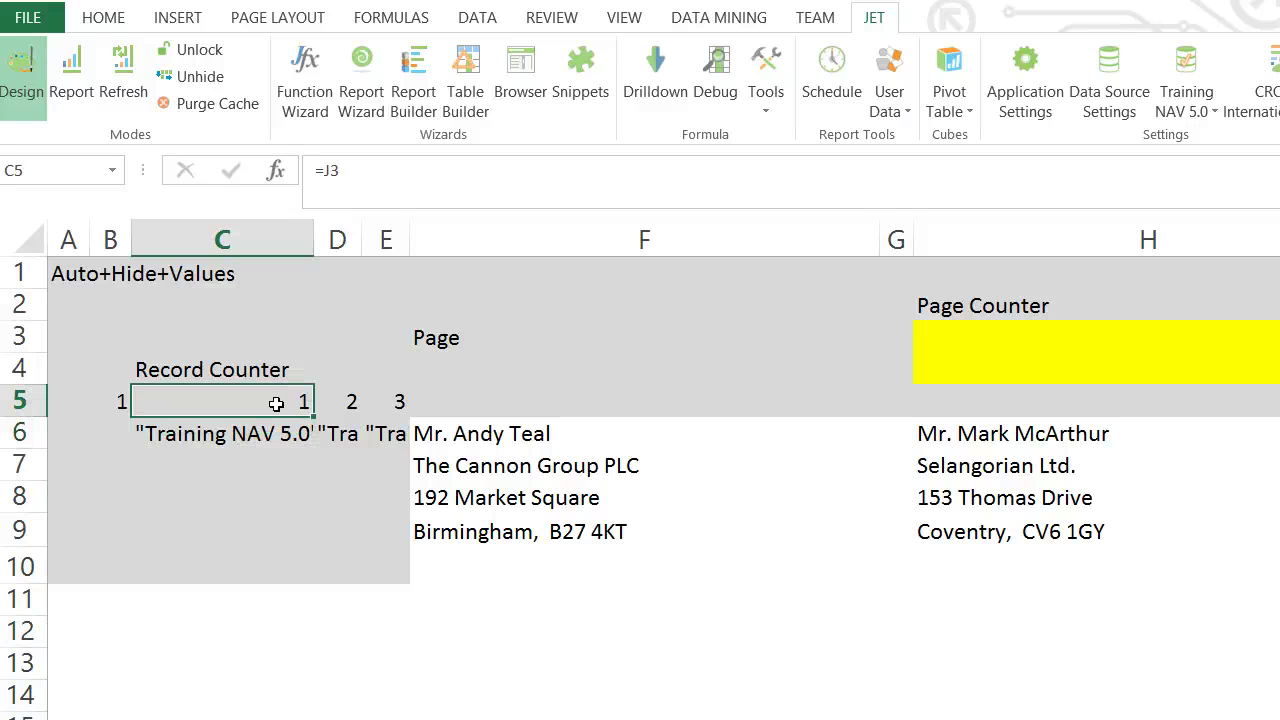
{"action": "double_click", "coordinate": [276, 403]}
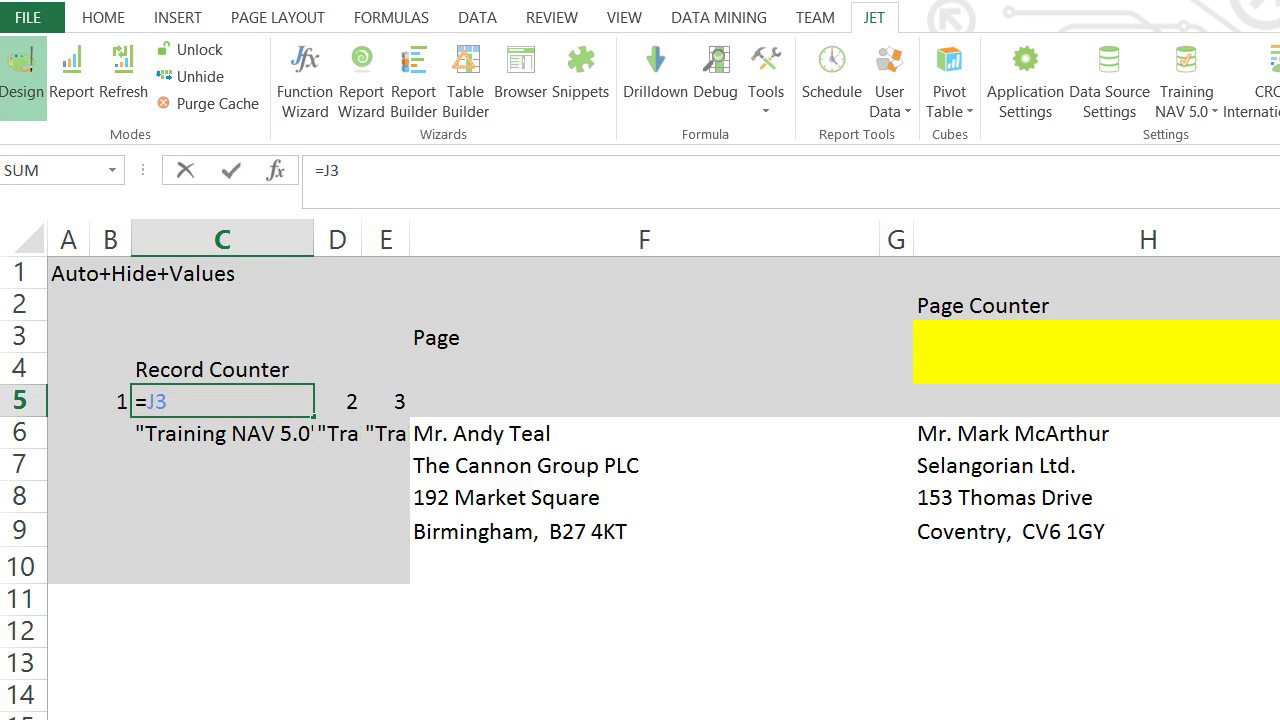
{"action": "scroll", "coordinate": [640, 420], "scroll_direction": "right", "scroll_amount": 6}
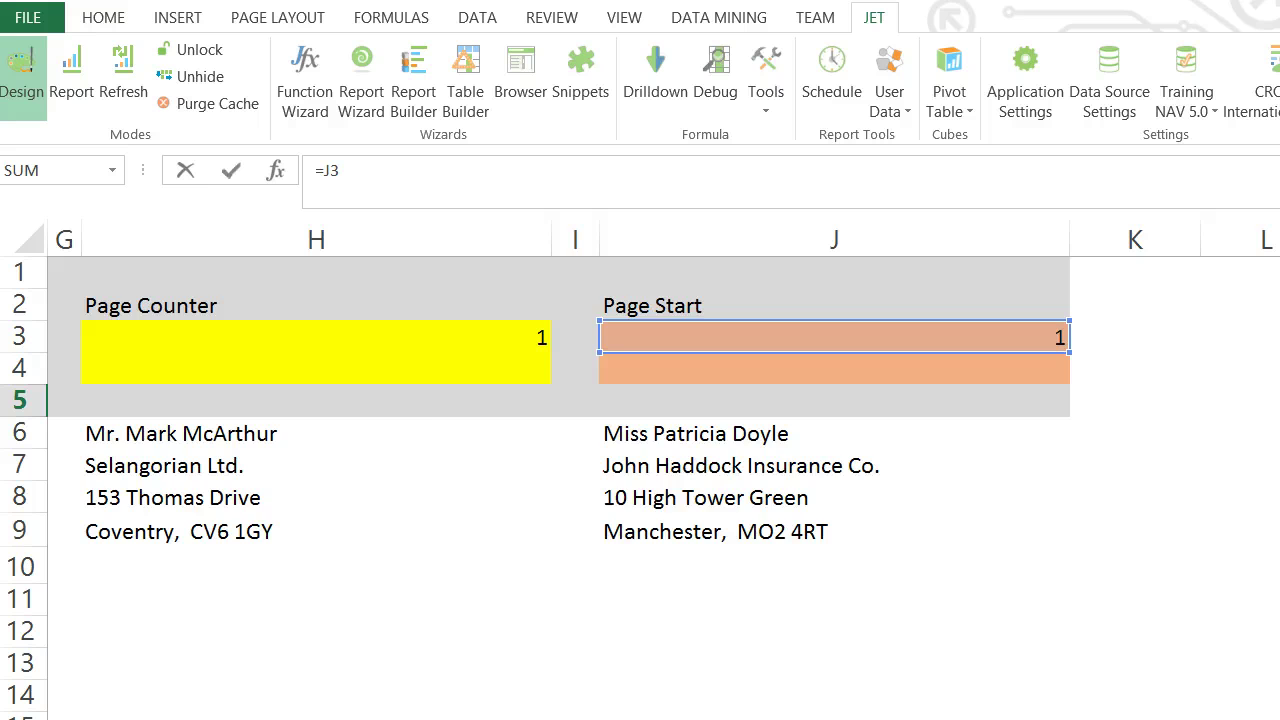
{"action": "scroll", "coordinate": [640, 420], "scroll_direction": "left", "scroll_amount": 6}
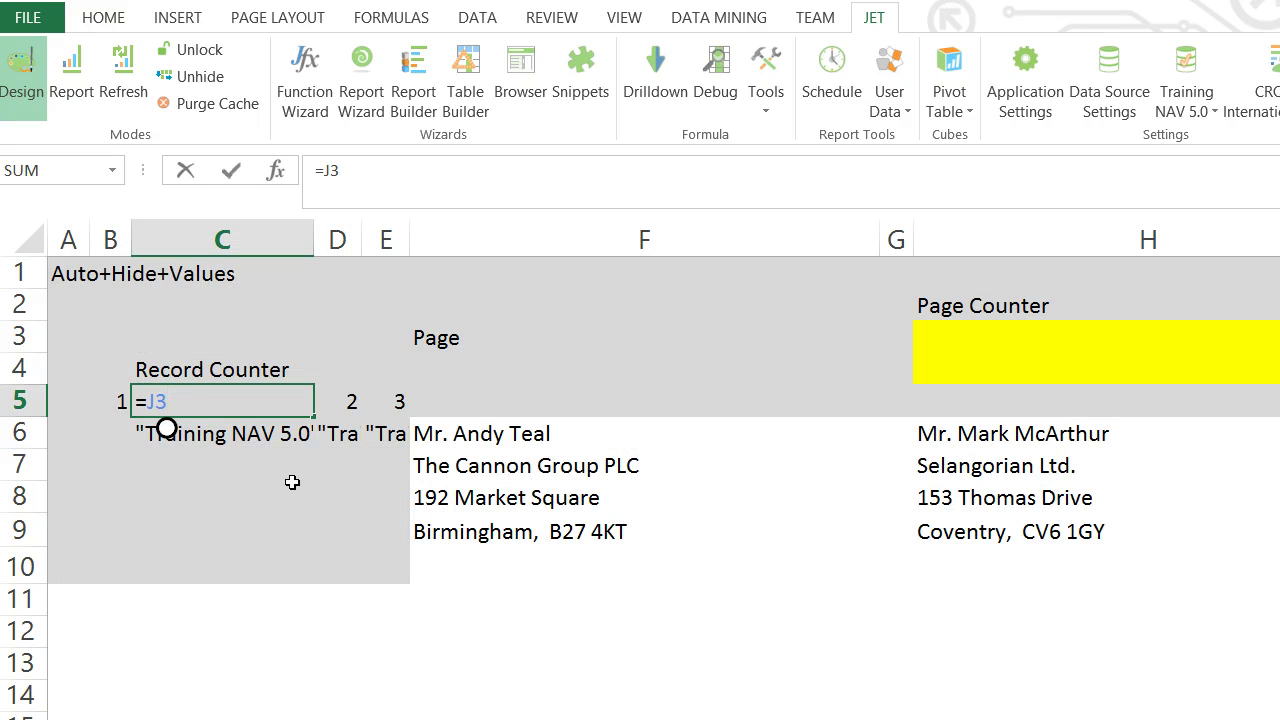
{"action": "key", "text": "Escape"}
Step: Change the Record Counter formula in C5 to =PageStart+(B5-1)*3
{"action": "type", "text": "="}
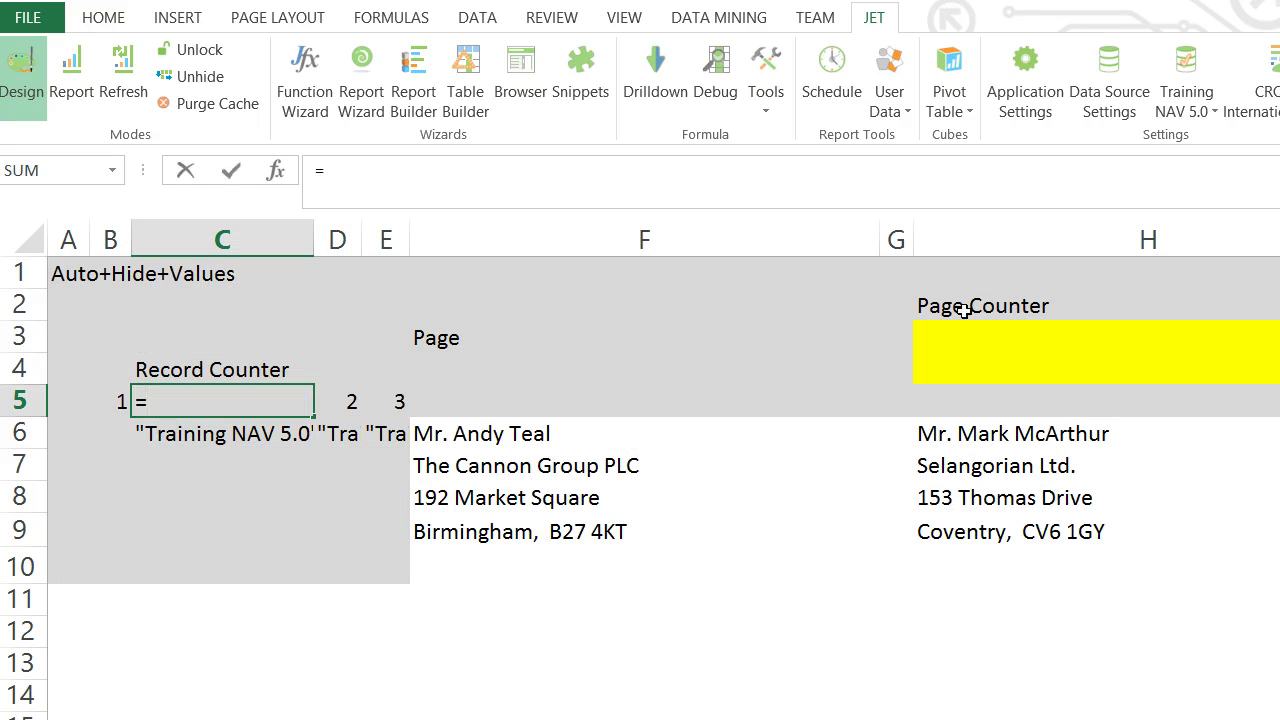
{"action": "left_click", "coordinate": [1278, 338]}
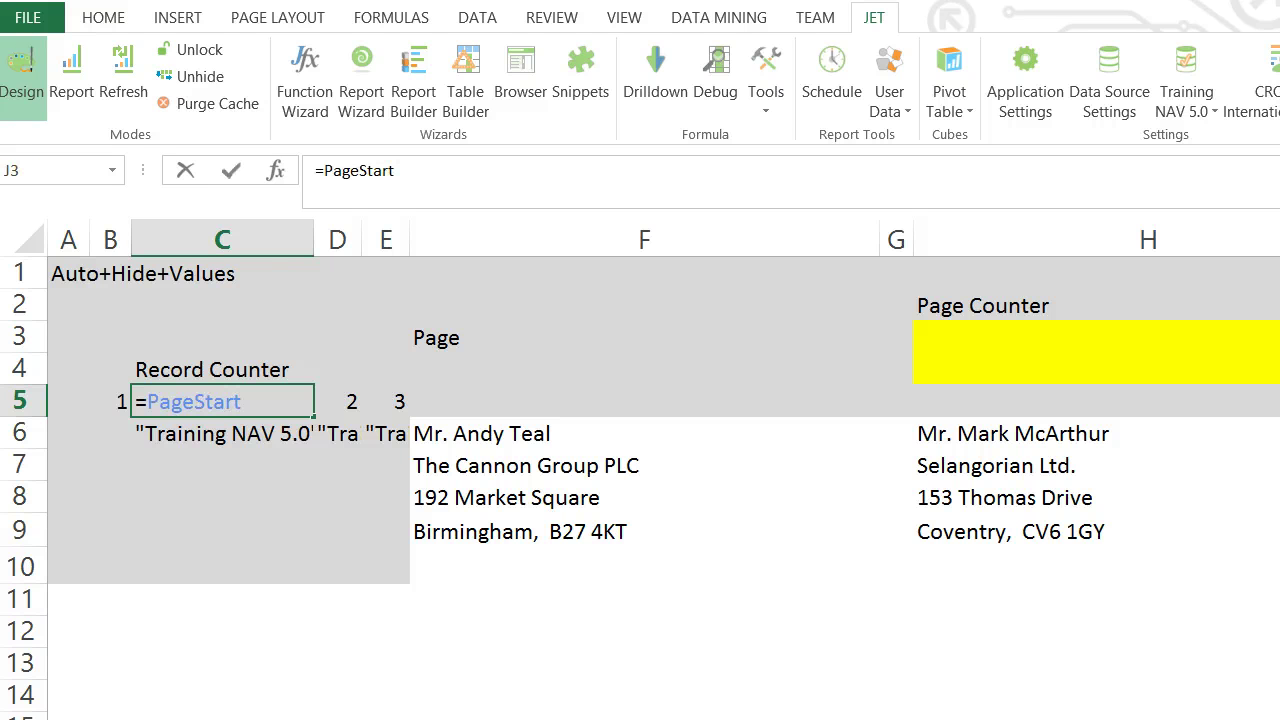
{"action": "type", "text": "+"}
{"action": "left_click", "coordinate": [113, 397]}
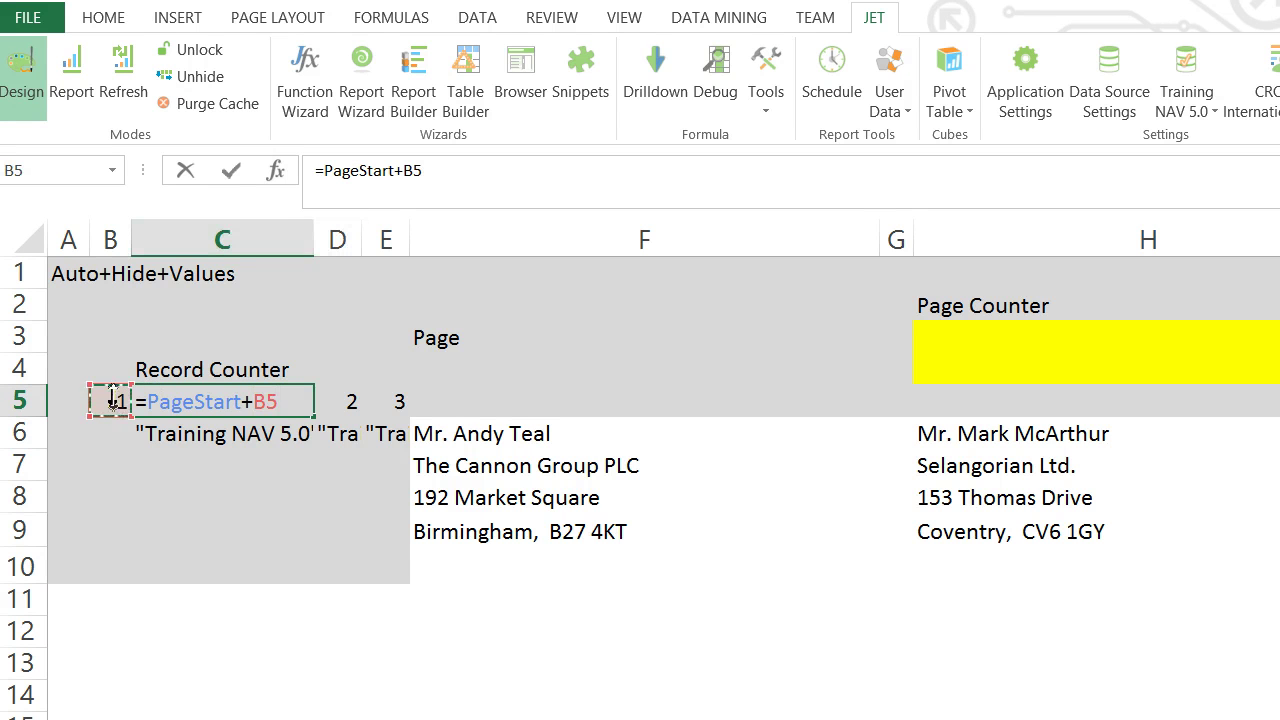
{"action": "left_click", "coordinate": [404, 172]}
{"action": "type", "text": "(B5"}
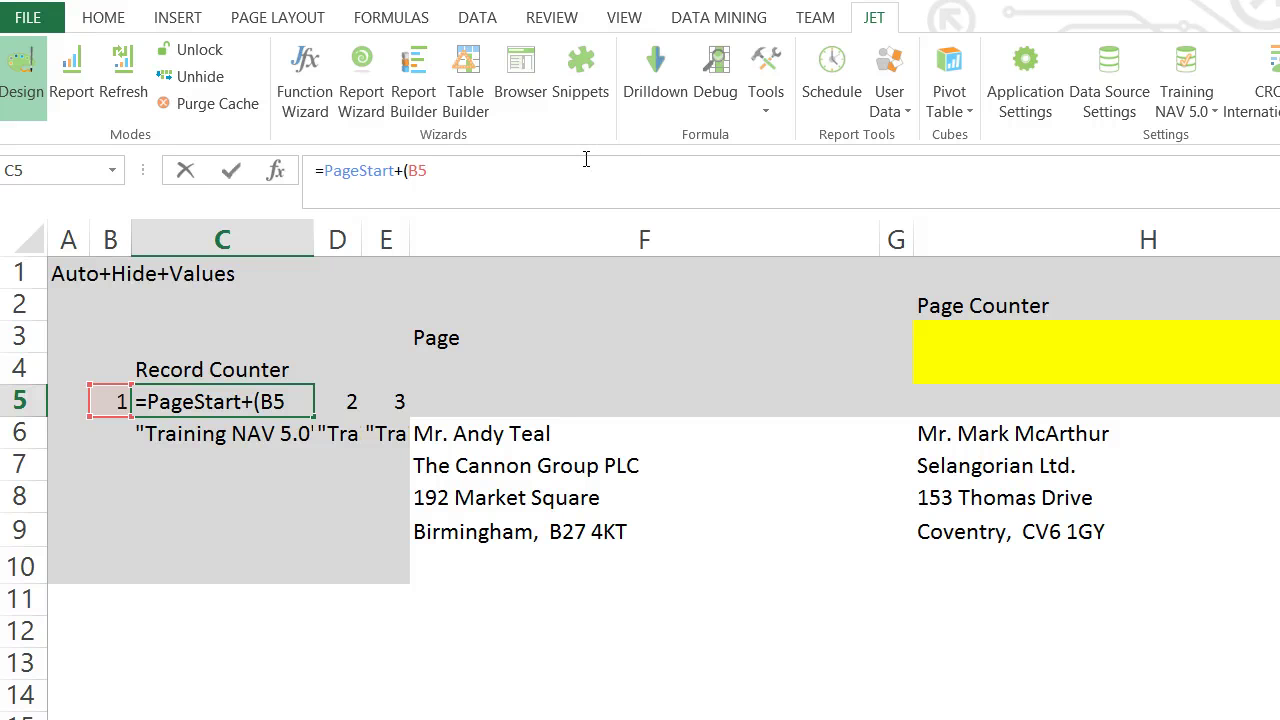
{"action": "type", "text": "-1)*3"}
{"action": "key", "text": "Return"}
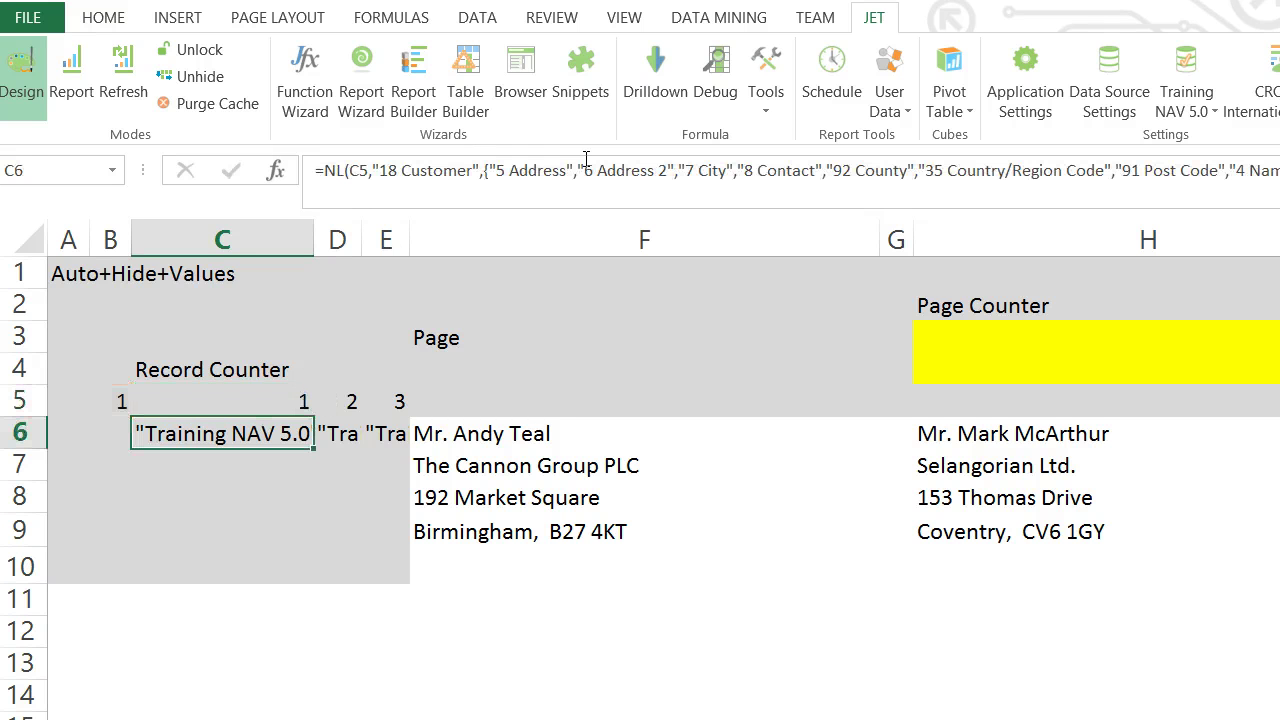
Step: Run the report with its existing options and review the record counters and labels on the successive page sheets
{"action": "left_click", "coordinate": [88, 92]}
{"action": "left_click", "coordinate": [368, 401]}
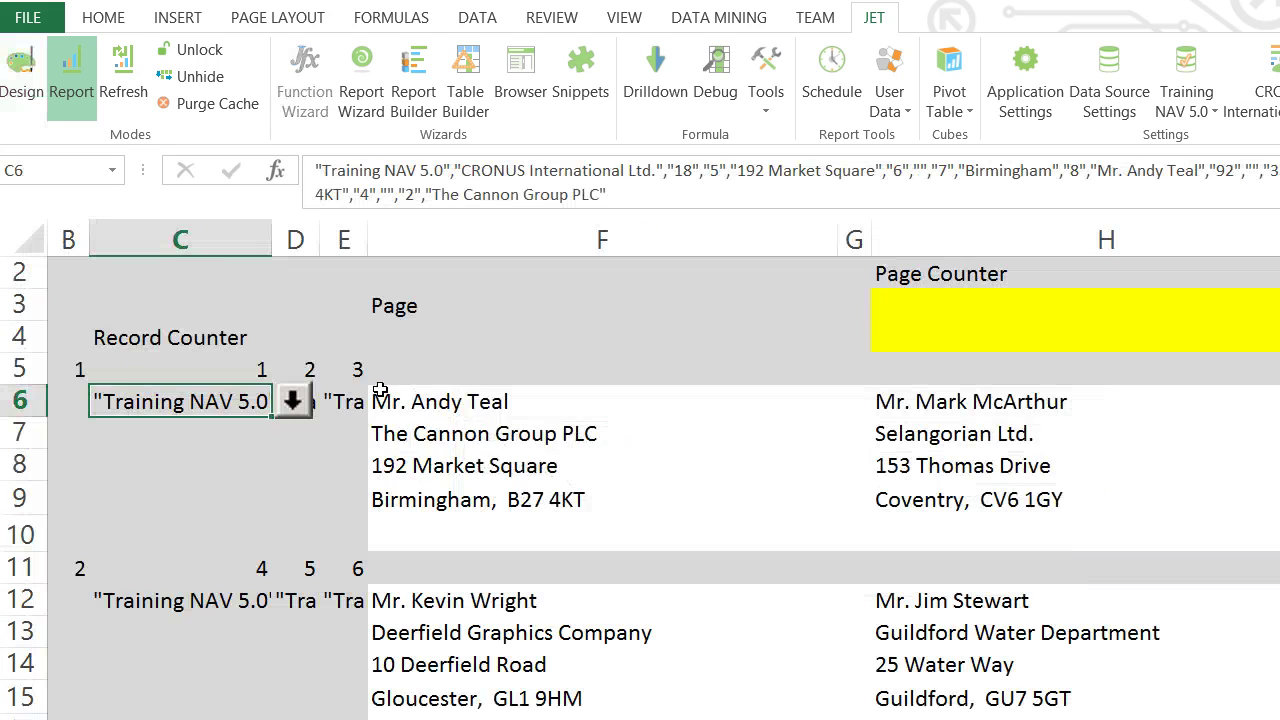
{"action": "left_click", "coordinate": [443, 370]}
{"action": "scroll", "coordinate": [443, 370], "scroll_direction": "down", "scroll_amount": 3}
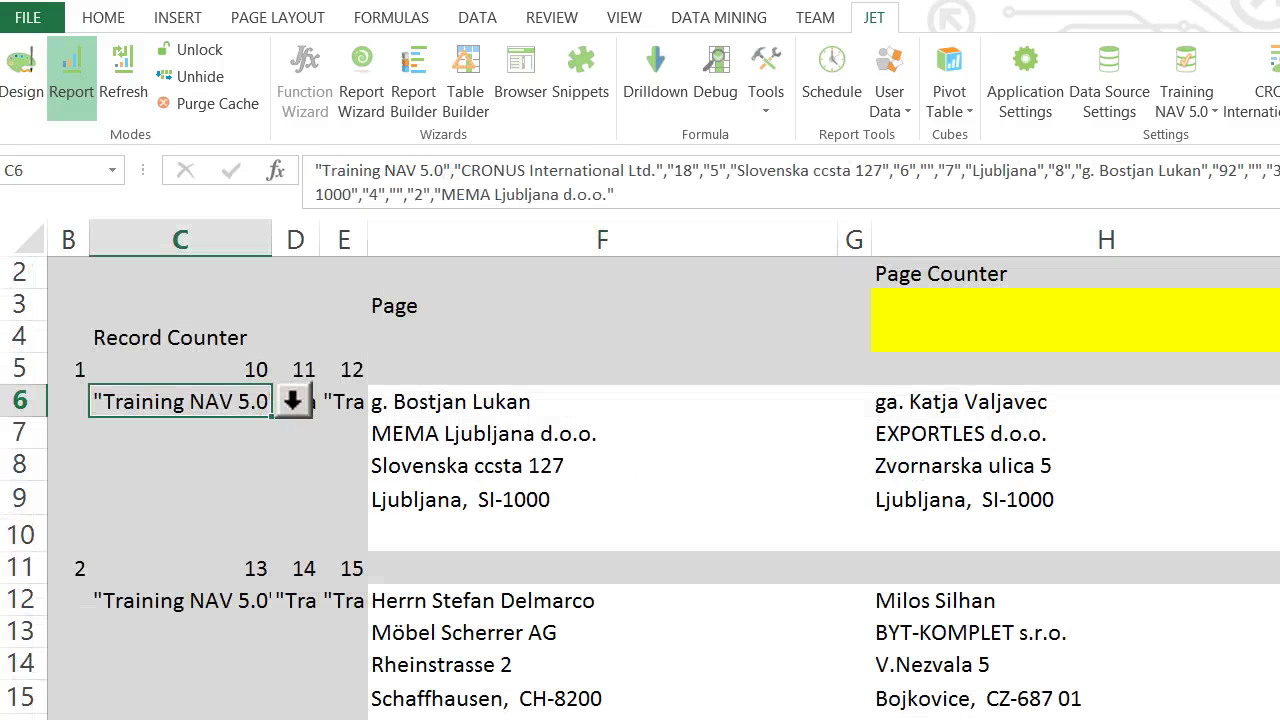
{"action": "scroll", "coordinate": [474, 591], "scroll_direction": "down", "scroll_amount": 2}
{"action": "scroll", "coordinate": [474, 591], "scroll_direction": "down", "scroll_amount": 1}
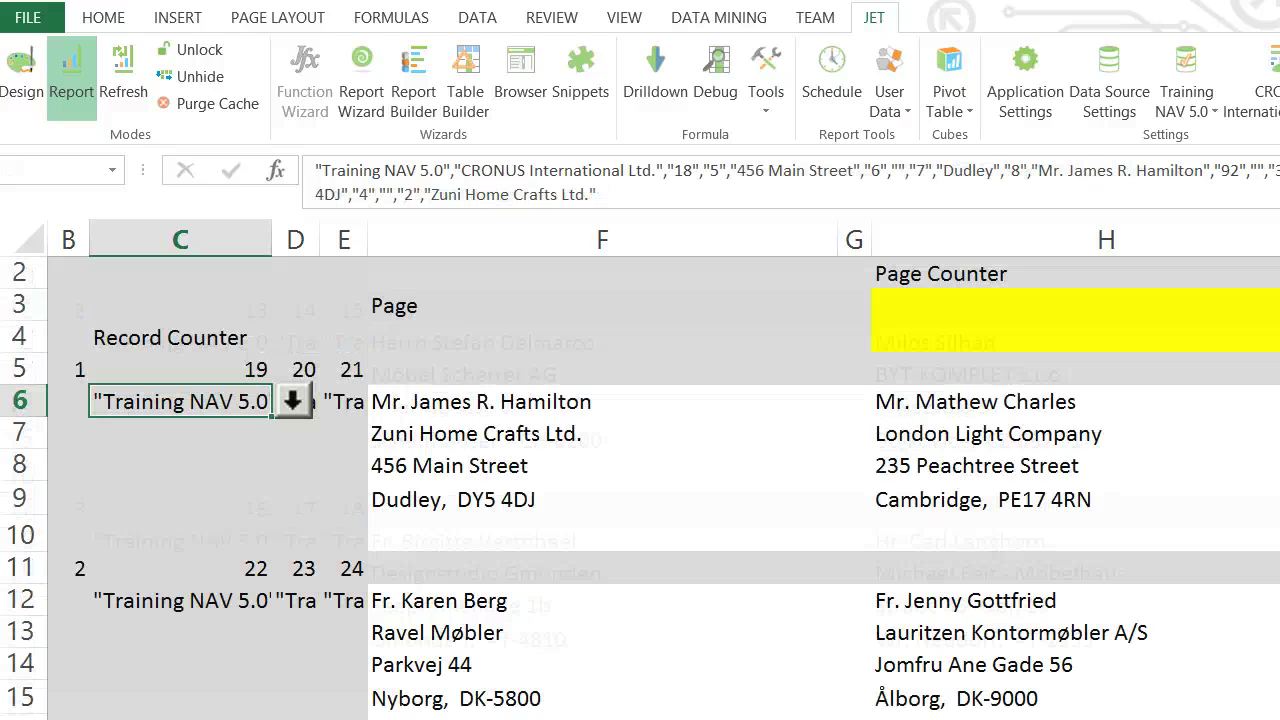
{"action": "scroll", "coordinate": [378, 636], "scroll_direction": "down", "scroll_amount": 3}
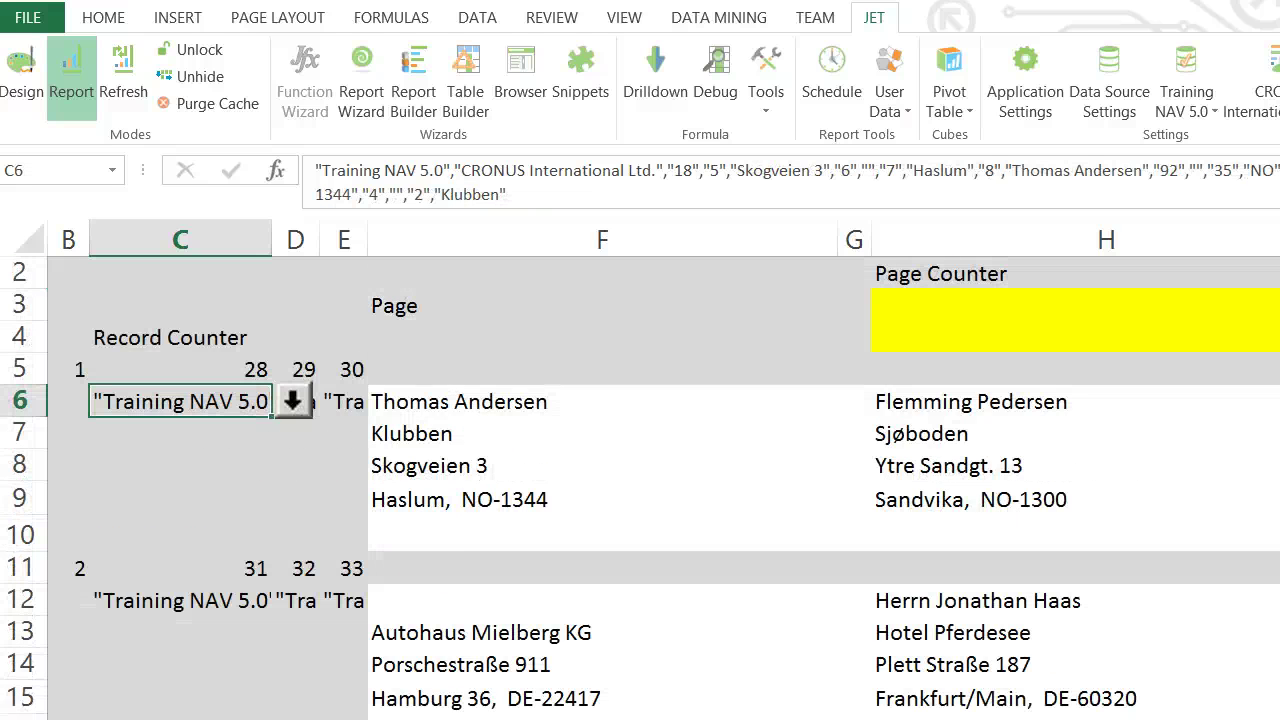
Step: Examine the third label row on the last page sheet, including H17:H22, and check the Page Counter in H3
{"action": "scroll", "coordinate": [466, 546], "scroll_direction": "down", "scroll_amount": 3}
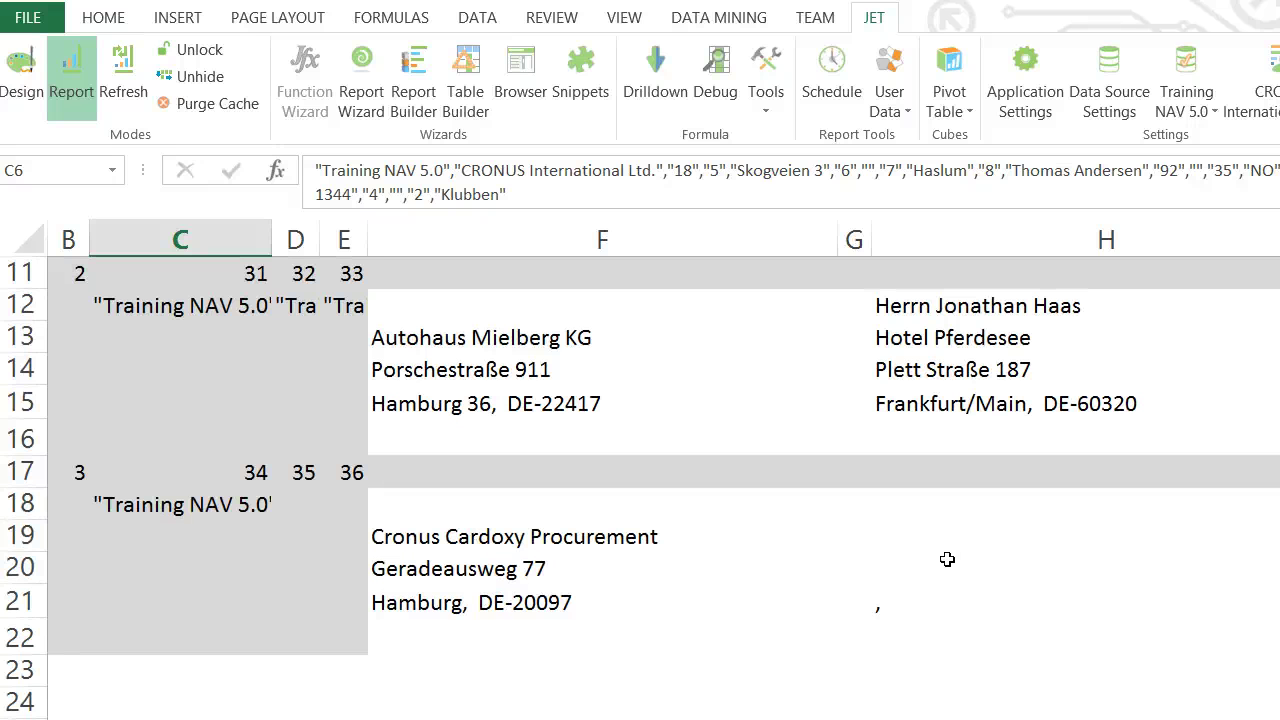
{"action": "left_click_drag", "start_coordinate": [931, 474], "coordinate": [931, 505]}
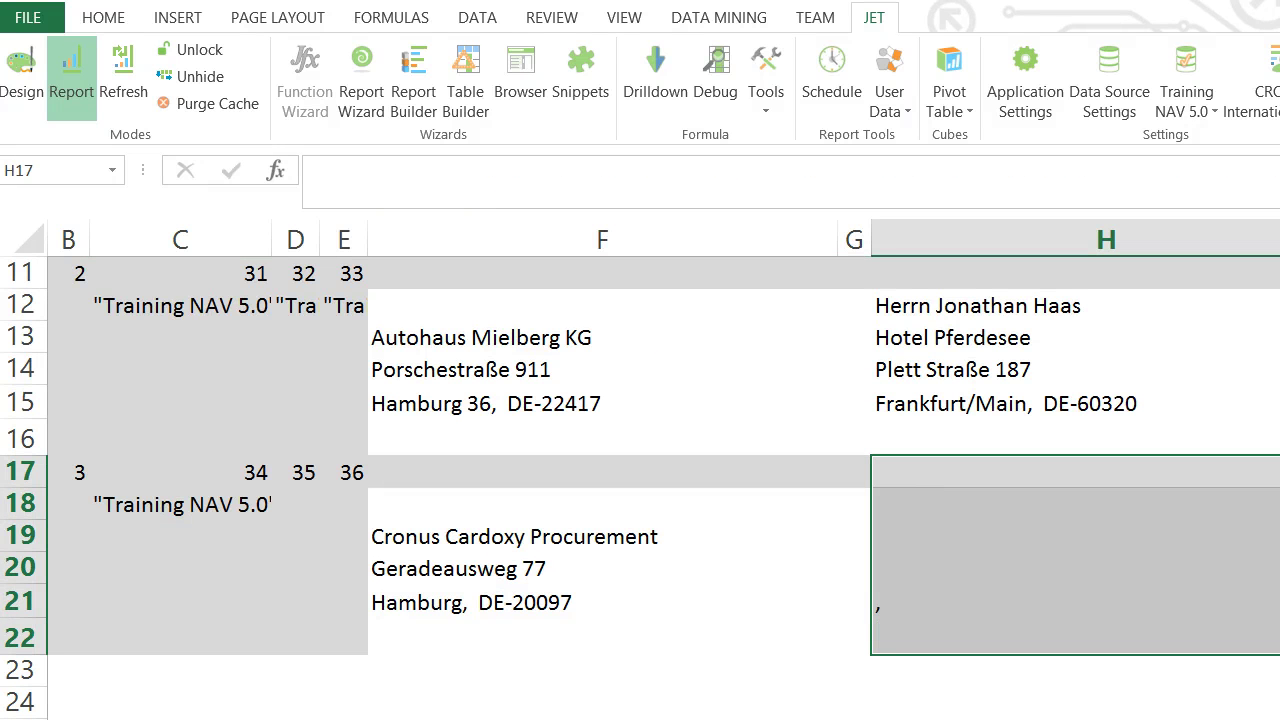
{"action": "scroll", "coordinate": [640, 450], "scroll_direction": "right", "scroll_amount": 5}
{"action": "scroll", "coordinate": [640, 450], "scroll_direction": "left", "scroll_amount": 3}
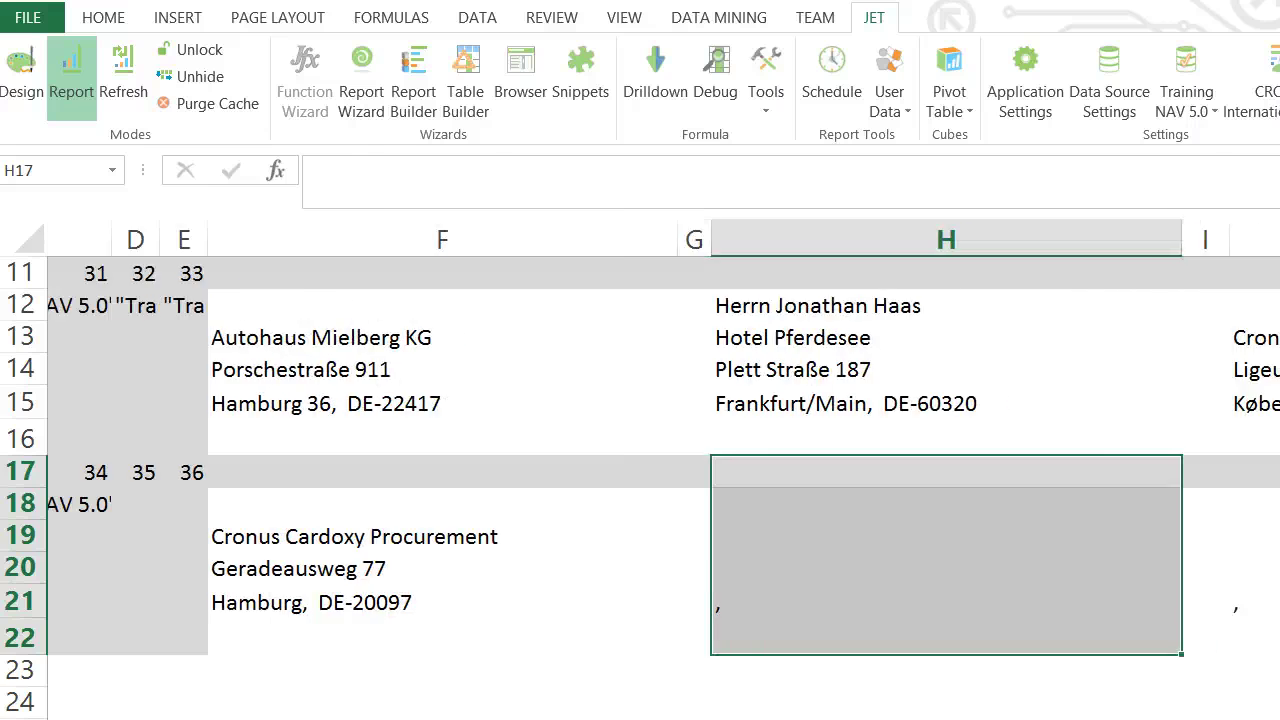
{"action": "scroll", "coordinate": [457, 543], "scroll_direction": "up", "scroll_amount": 3}
{"action": "left_click", "coordinate": [774, 307]}
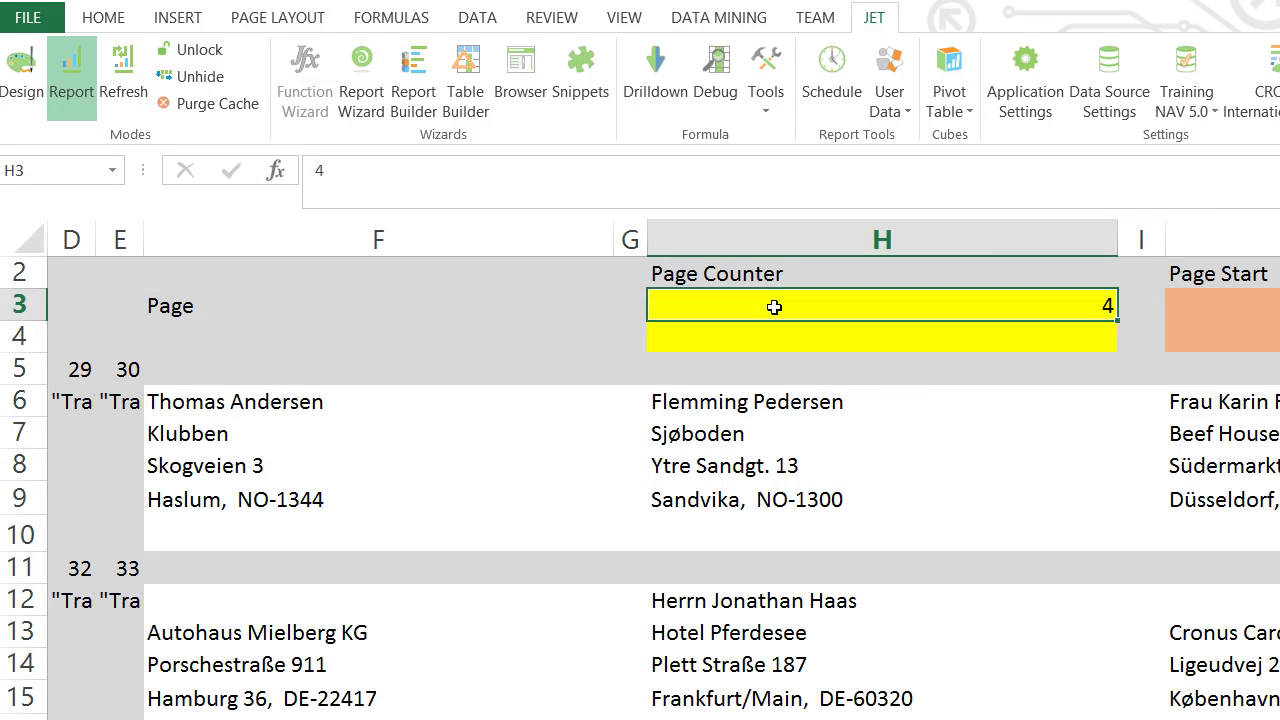